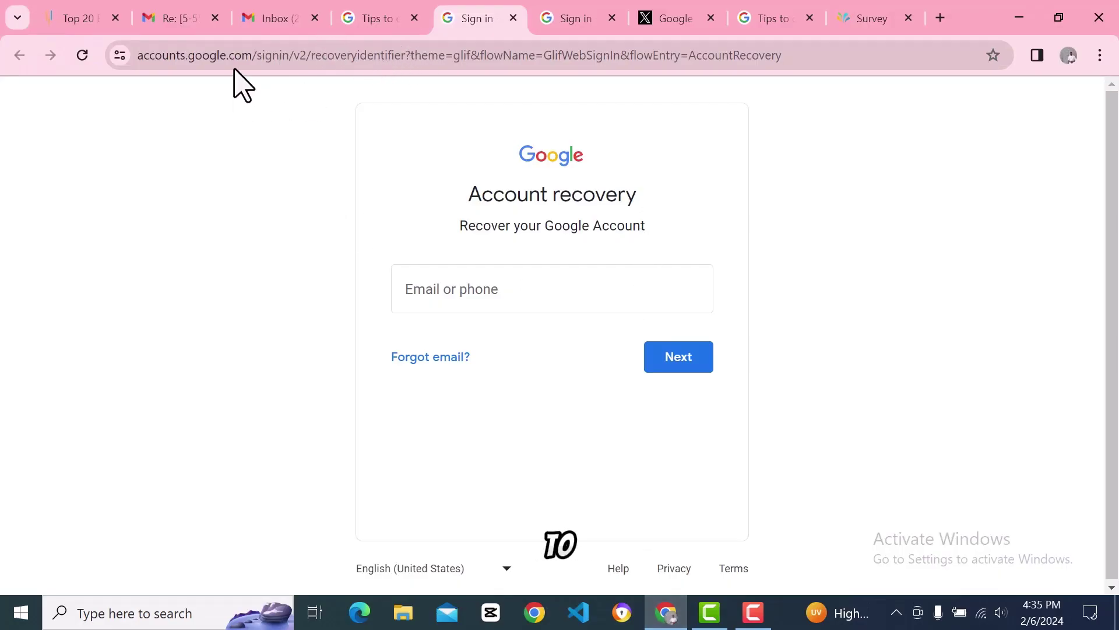
Step: From the recovery tips article, follow the 'Account recovery page' link to a fresh recovery page
{"action": "key", "text": "ctrl+shift+Tab"}
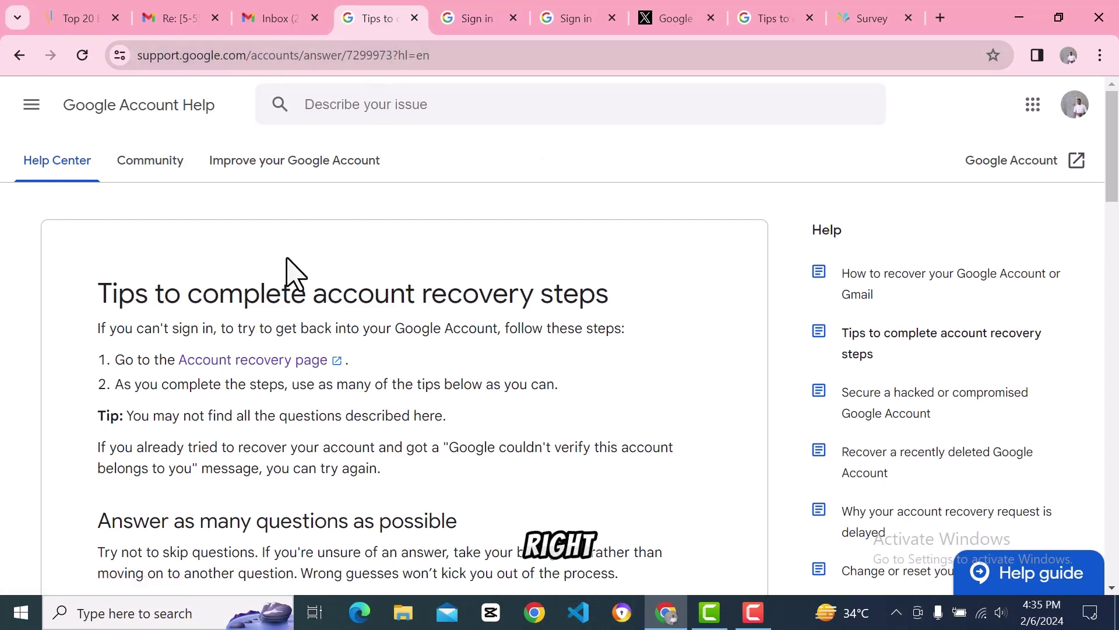
{"action": "left_click", "coordinate": [257, 363]}
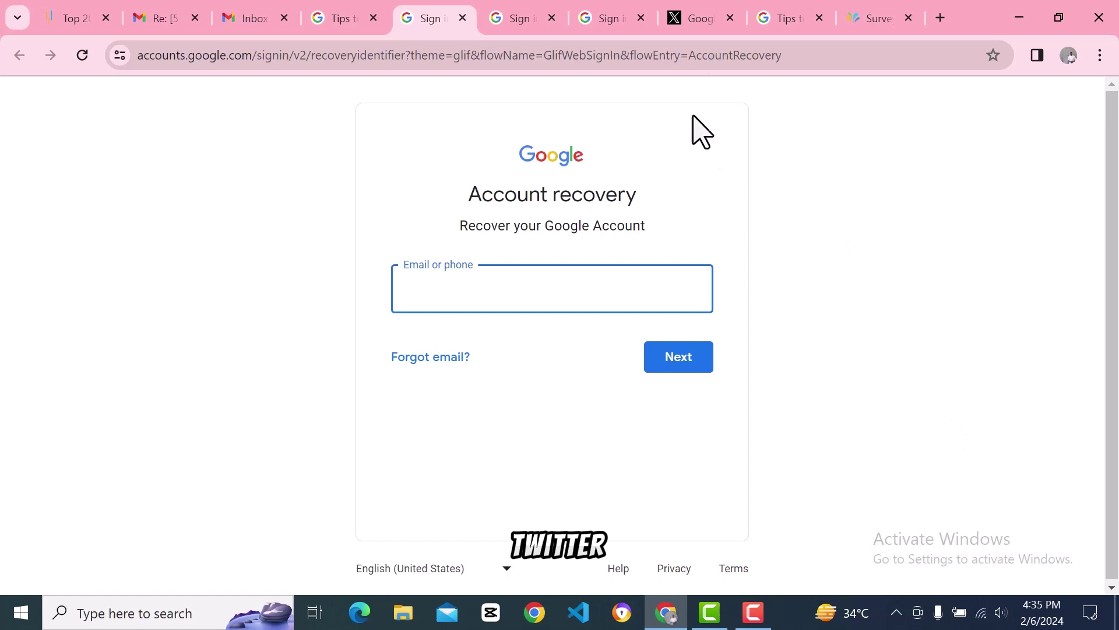
Step: Dock the Google conversation on X back into the main window and scroll up to Google's reply
{"action": "left_click_drag", "start_coordinate": [688, 26], "coordinate": [607, 155]}
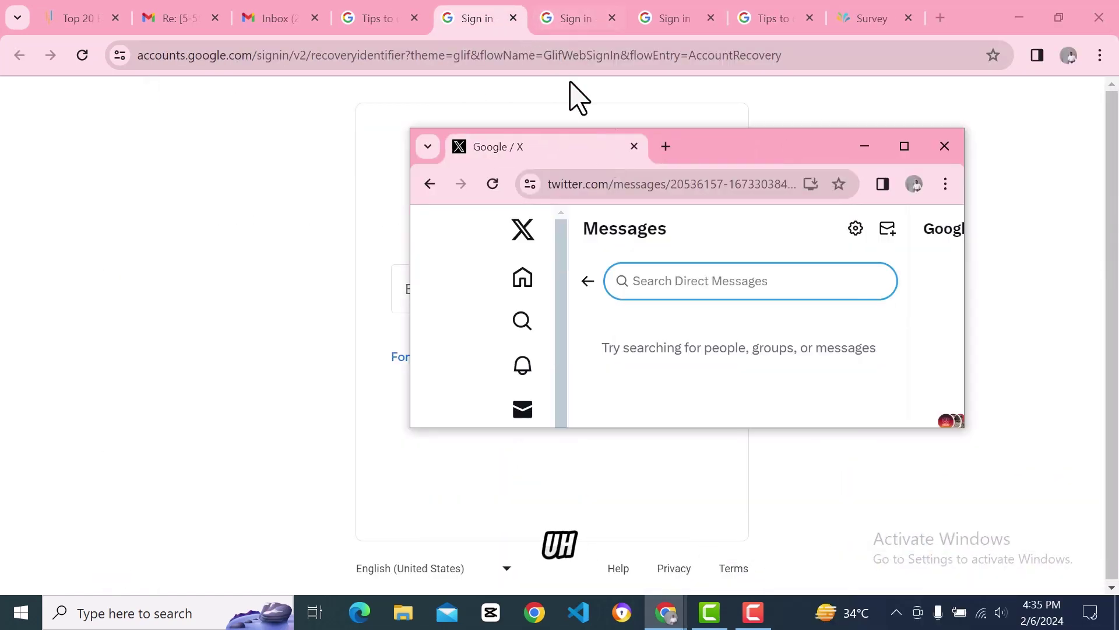
{"action": "left_click_drag", "start_coordinate": [731, 143], "coordinate": [848, 32]}
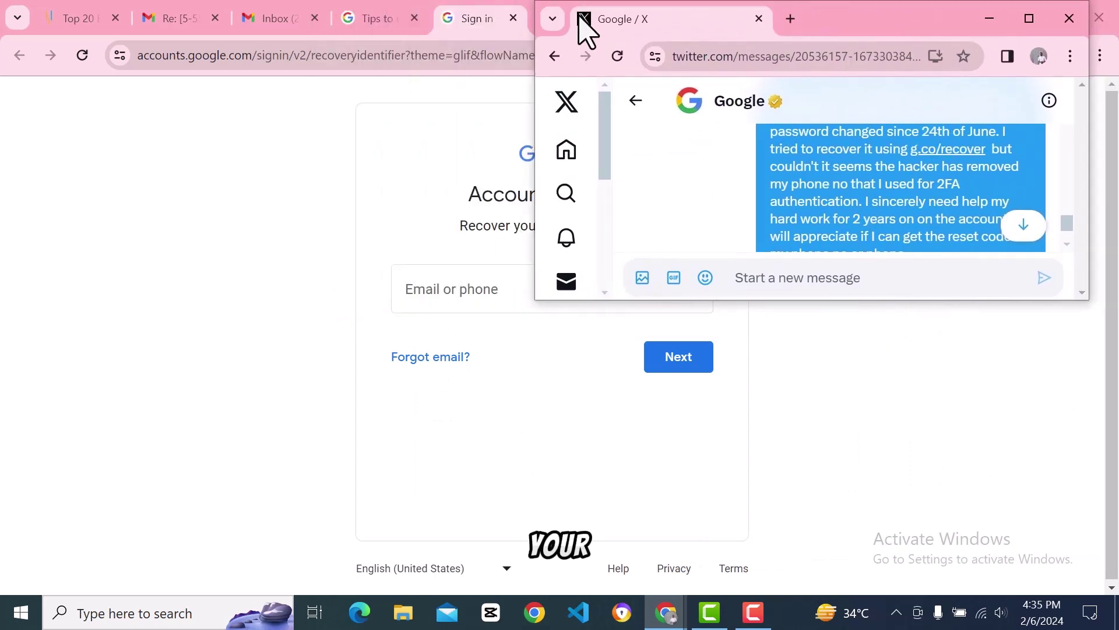
{"action": "left_click_drag", "start_coordinate": [584, 30], "coordinate": [844, 43]}
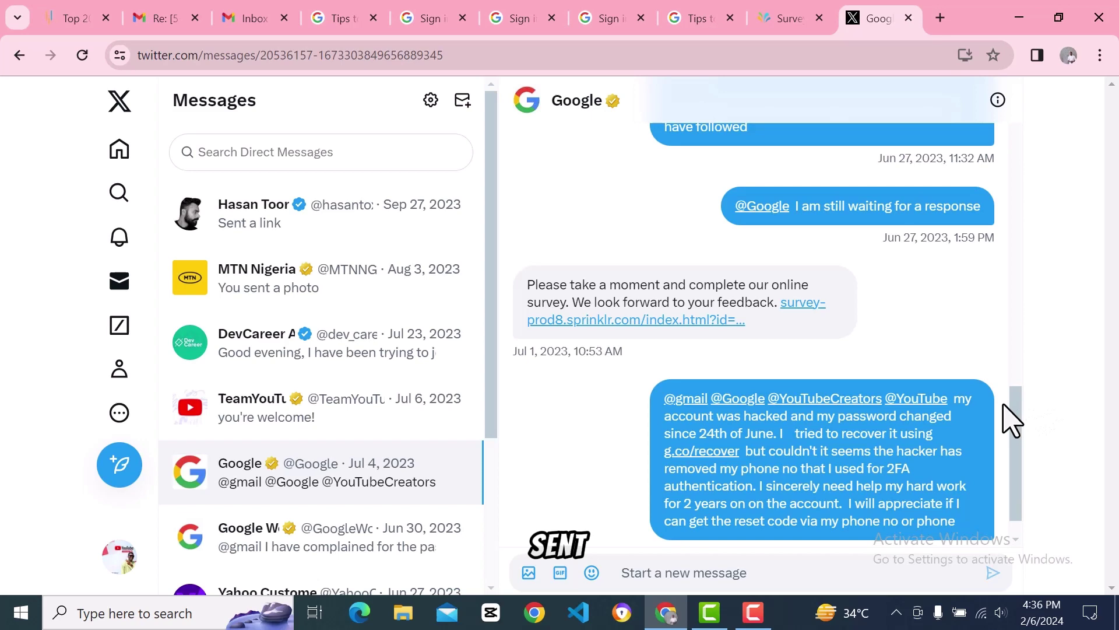
{"action": "left_click_drag", "start_coordinate": [1014, 419], "coordinate": [1009, 105]}
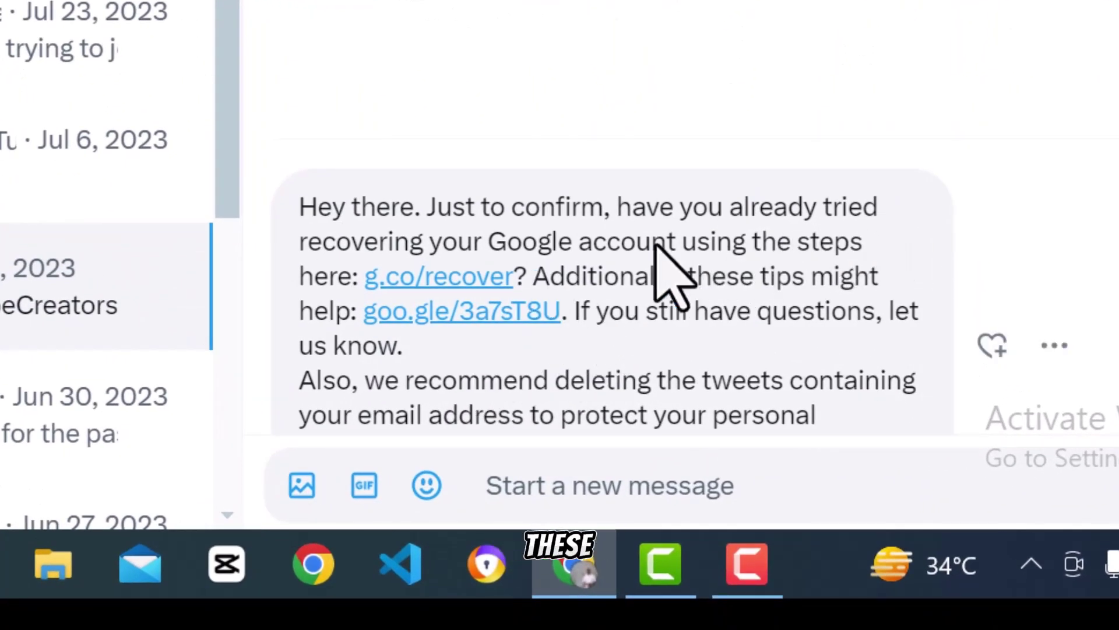
Step: Open Google's g.co/recover and goo.gle/3a7sT8U links in new tabs, returning to the X conversation
{"action": "left_click", "coordinate": [447, 279]}
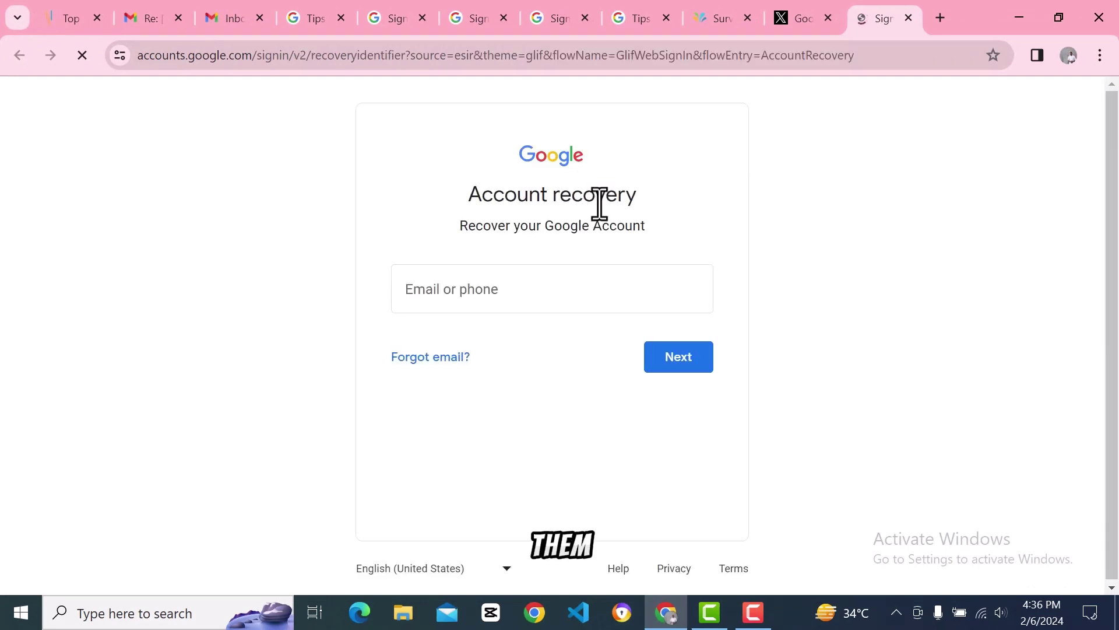
{"action": "left_click", "coordinate": [474, 296]}
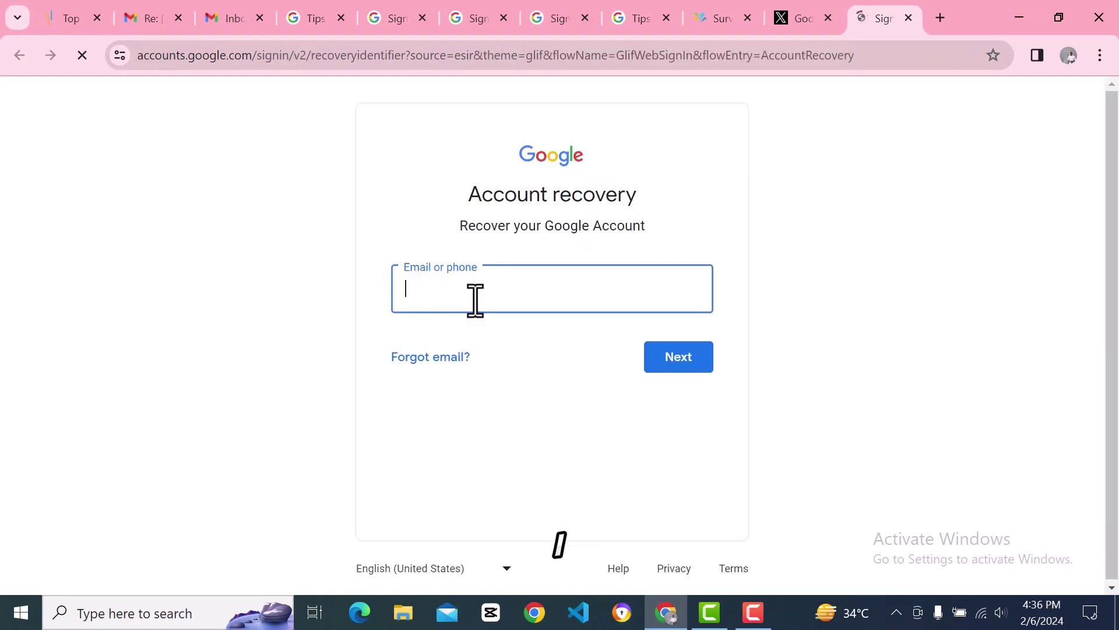
{"action": "left_click", "coordinate": [806, 24]}
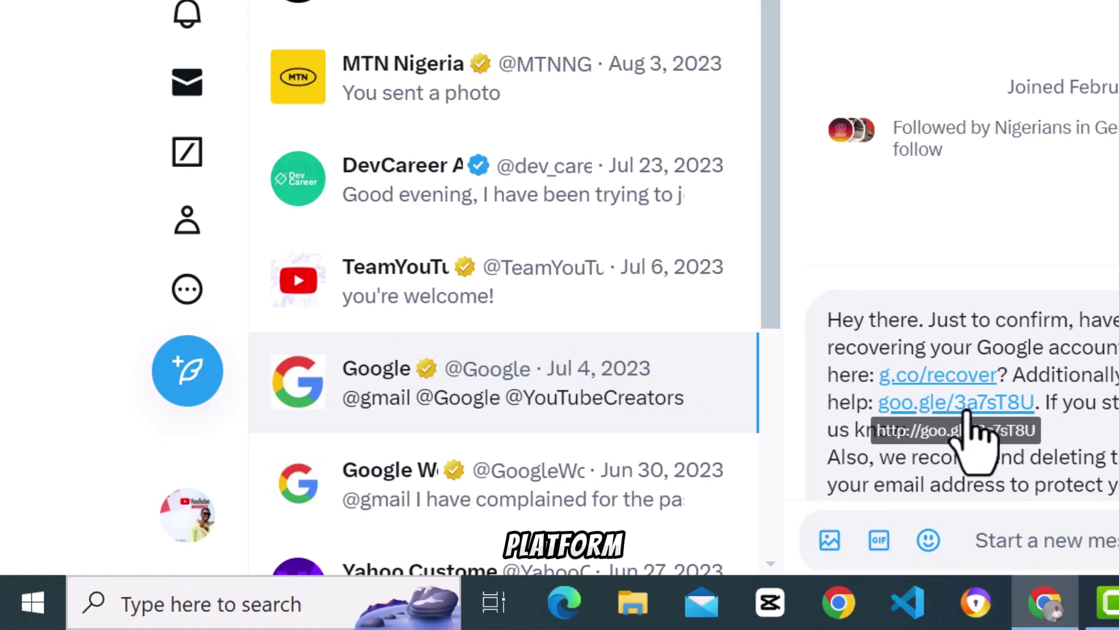
{"action": "left_click", "coordinate": [966, 411]}
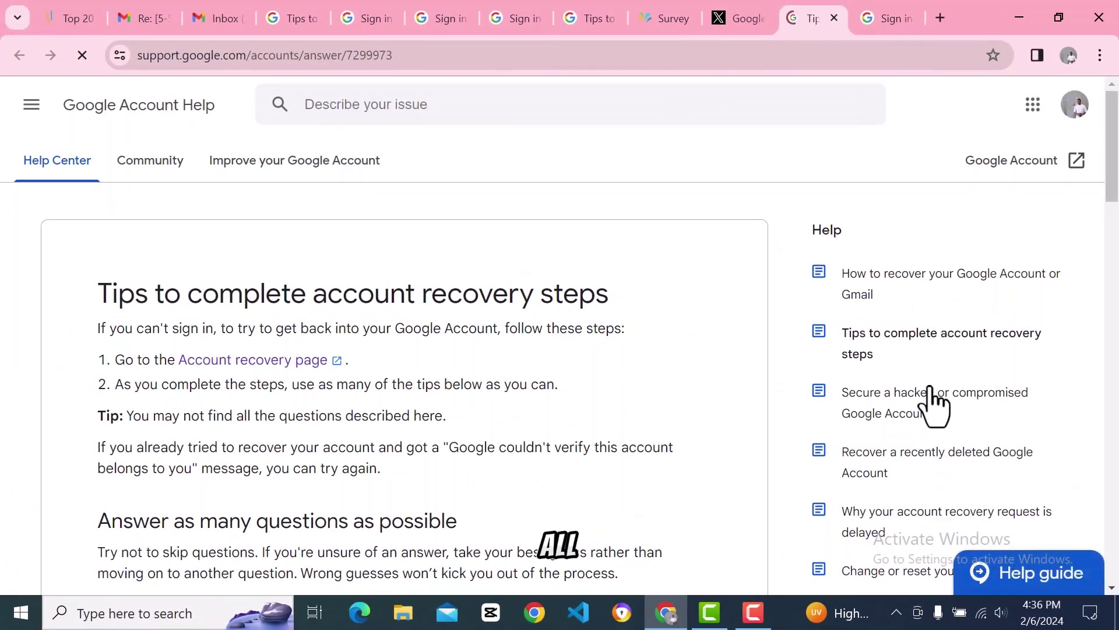
{"action": "left_click", "coordinate": [738, 21]}
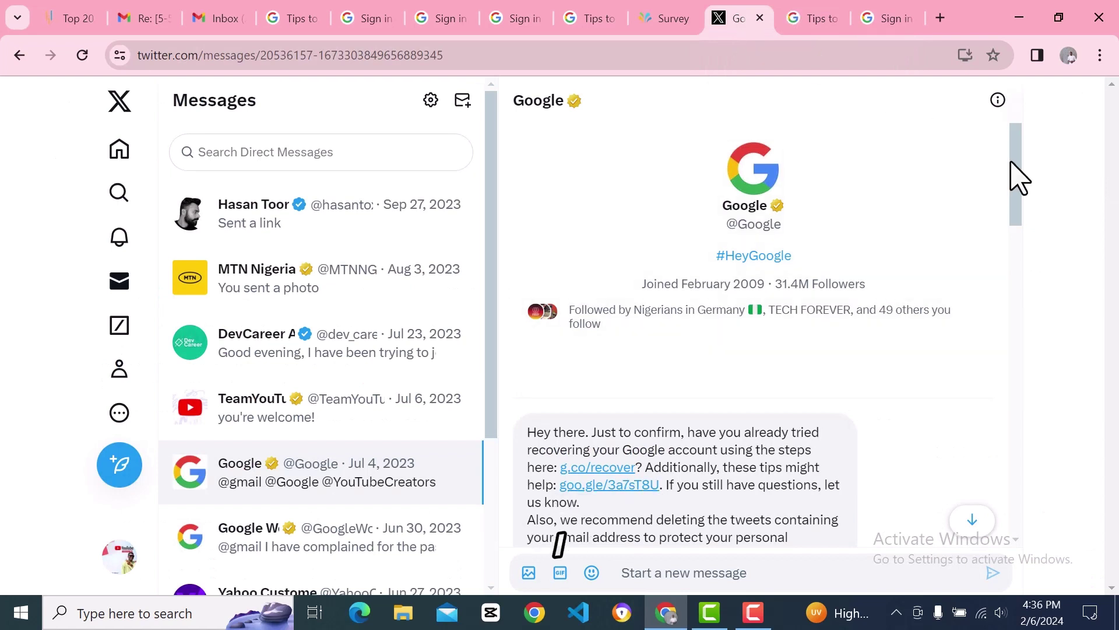
{"action": "scroll", "coordinate": [1012, 165], "scroll_direction": "down", "scroll_amount": 4}
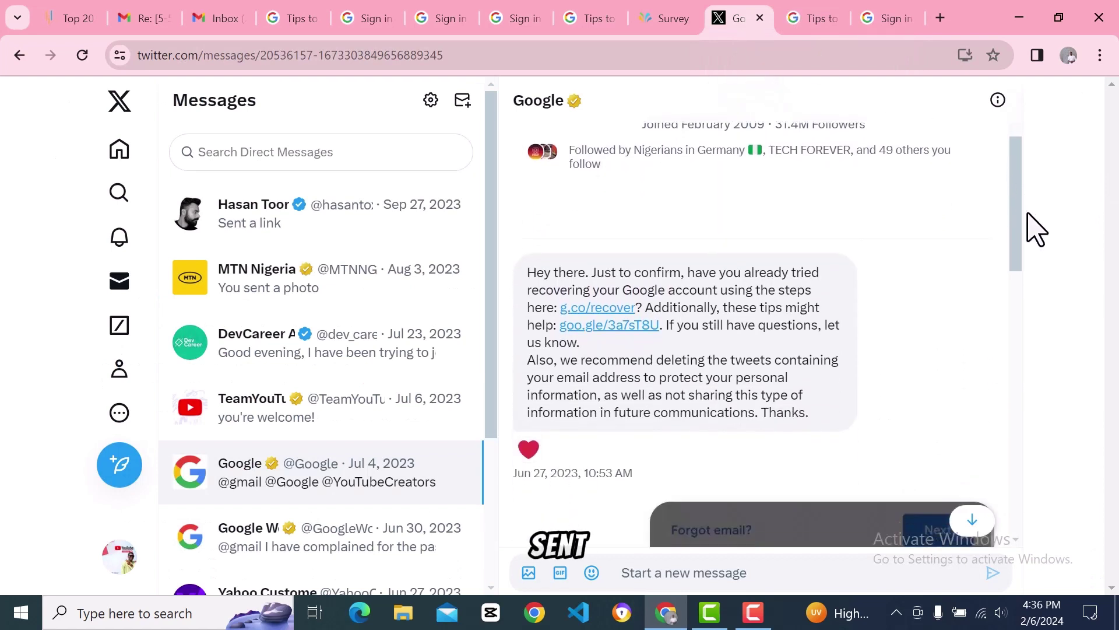
{"action": "scroll", "coordinate": [1041, 262], "scroll_direction": "down", "scroll_amount": 3}
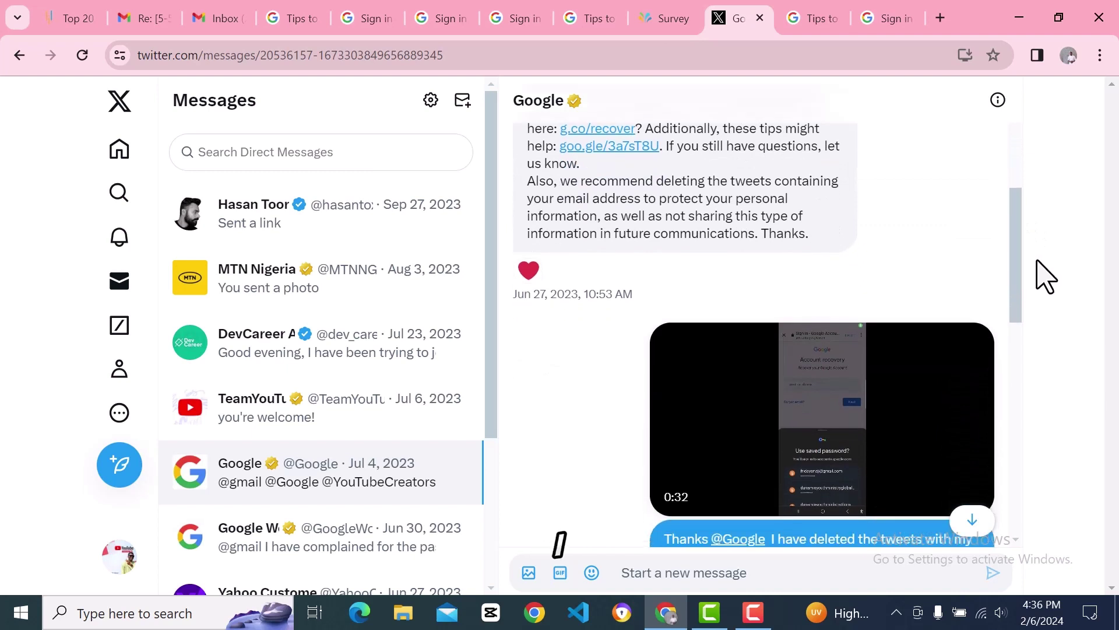
{"action": "scroll", "coordinate": [1047, 294], "scroll_direction": "up", "scroll_amount": 1}
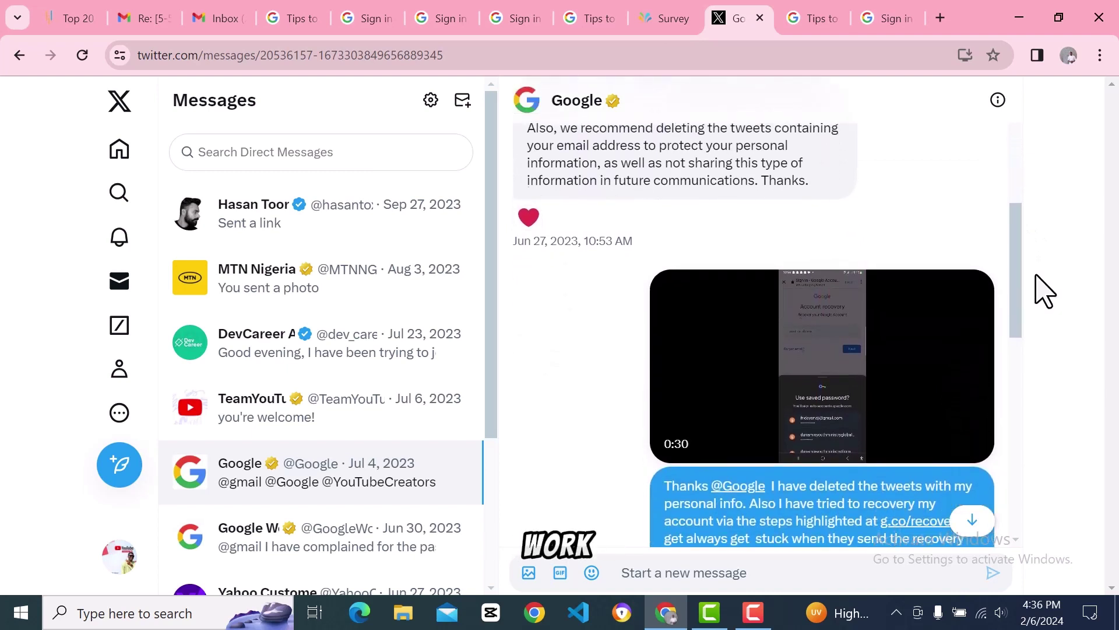
{"action": "scroll", "coordinate": [1044, 294], "scroll_direction": "down", "scroll_amount": 1}
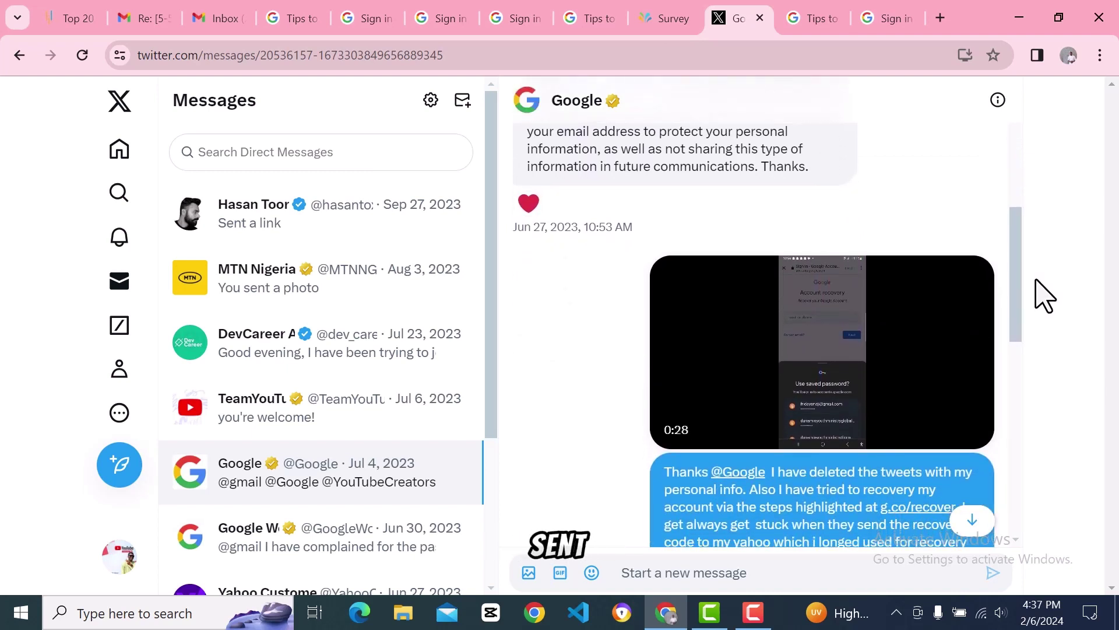
{"action": "scroll", "coordinate": [1043, 297], "scroll_direction": "down", "scroll_amount": 1}
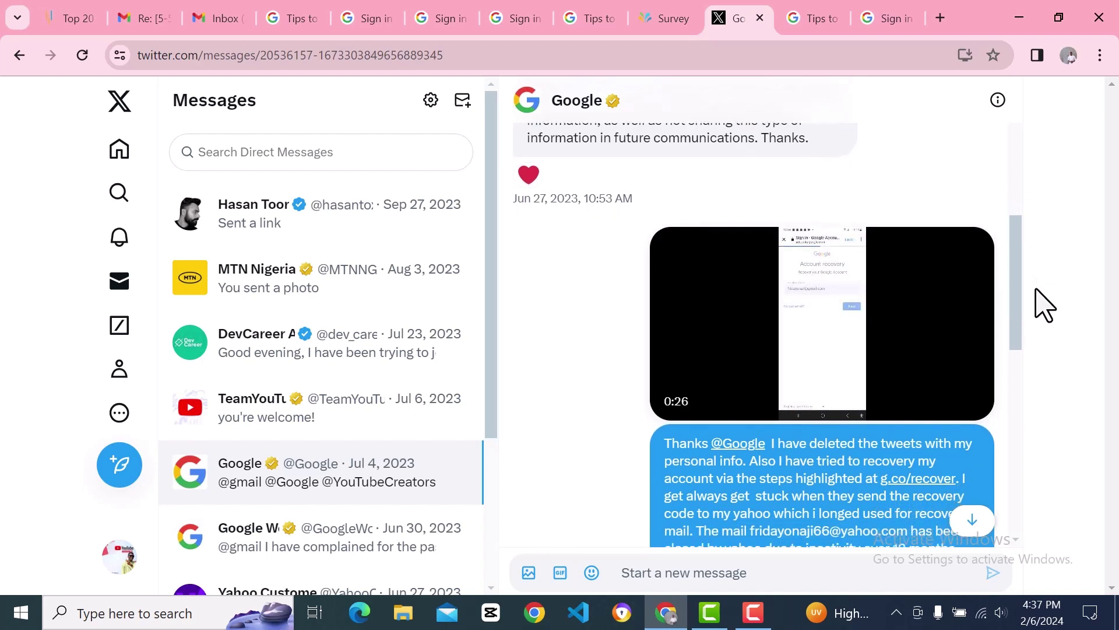
{"action": "scroll", "coordinate": [1043, 304], "scroll_direction": "down", "scroll_amount": 1}
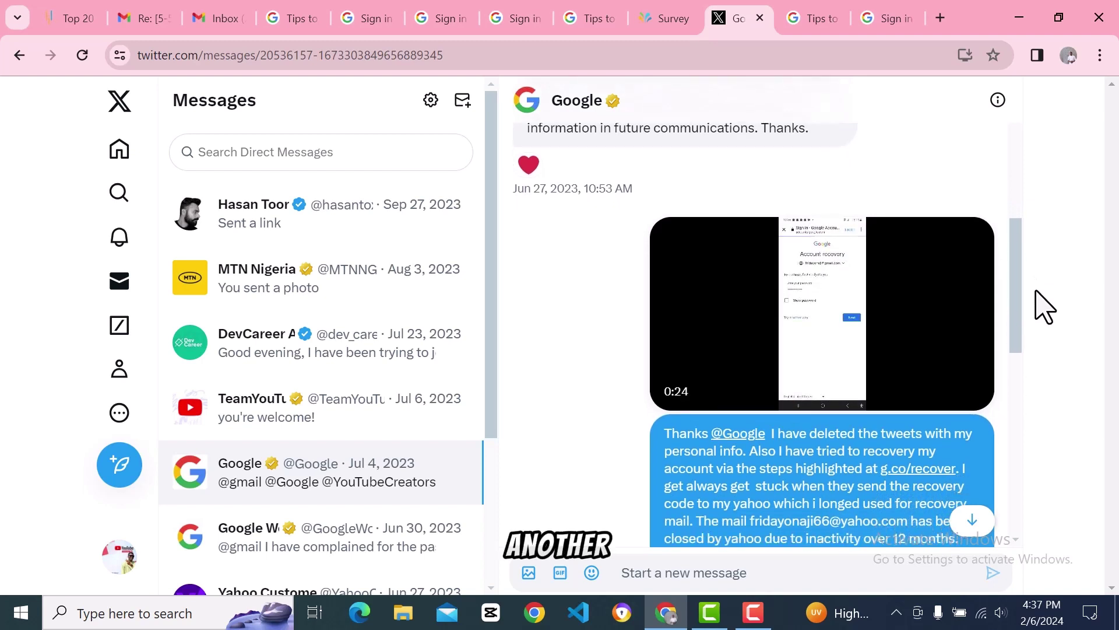
{"action": "scroll", "coordinate": [1045, 309], "scroll_direction": "down", "scroll_amount": 1}
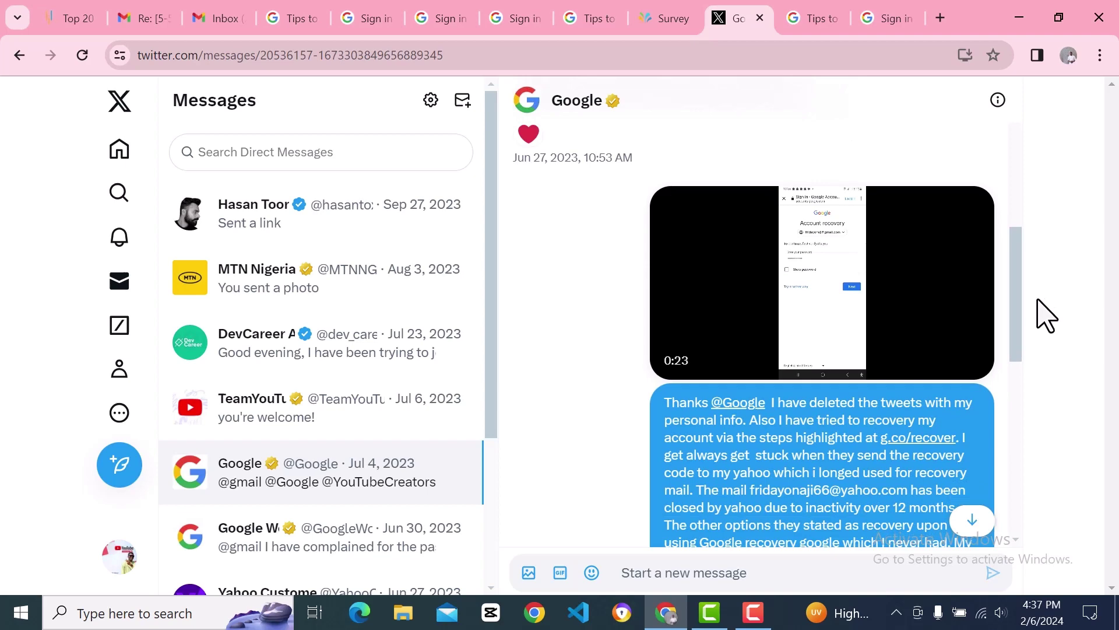
{"action": "scroll", "coordinate": [1046, 320], "scroll_direction": "down", "scroll_amount": 2}
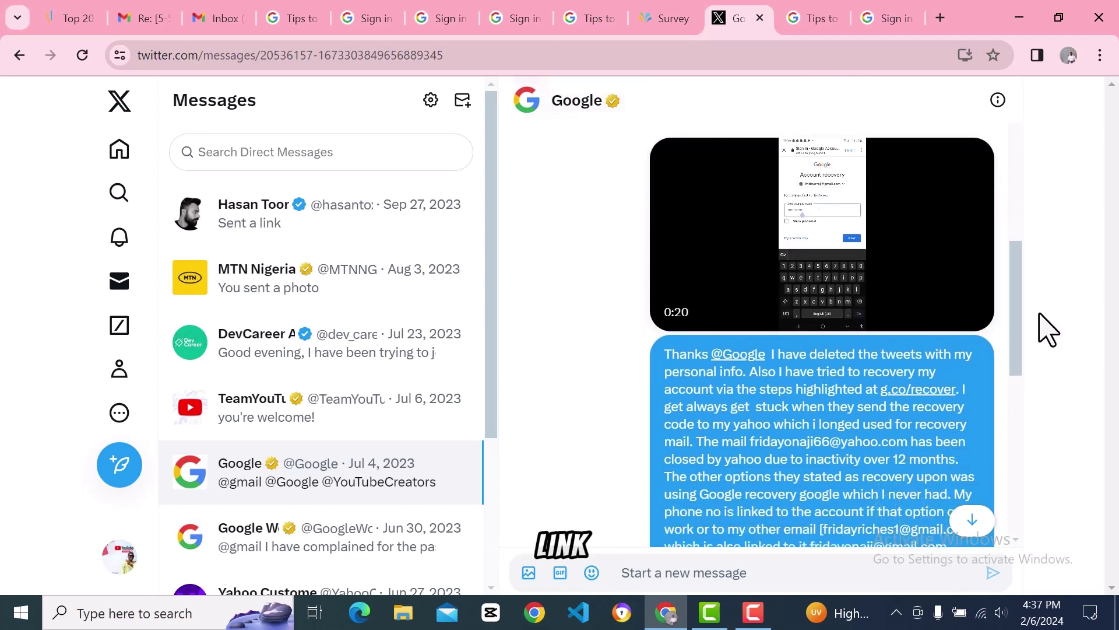
{"action": "scroll", "coordinate": [1050, 335], "scroll_direction": "down", "scroll_amount": 8}
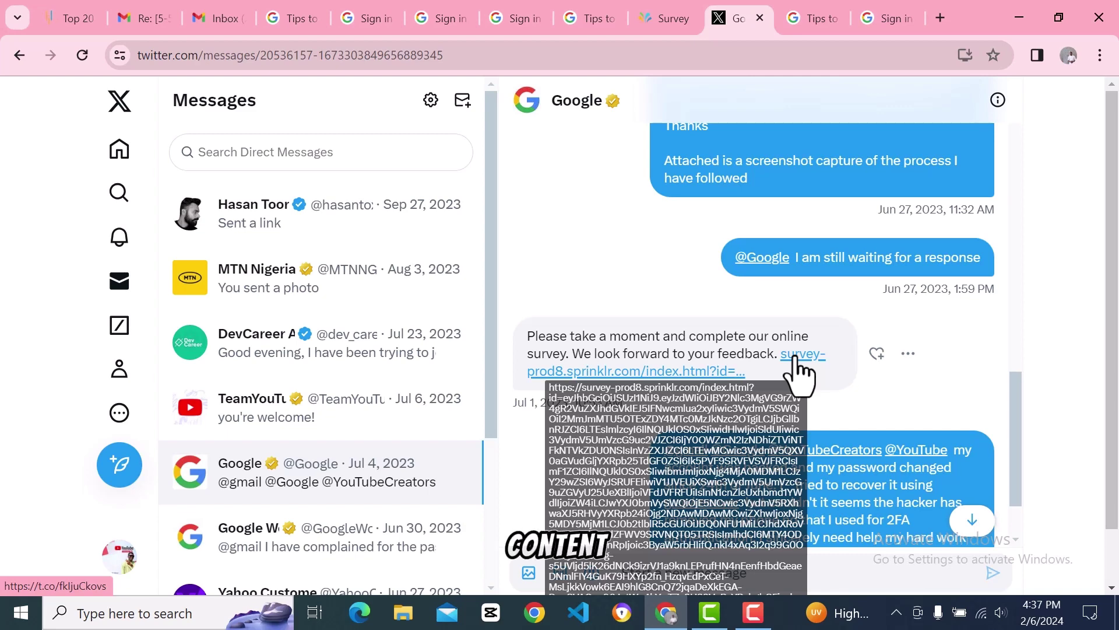
{"action": "scroll", "coordinate": [607, 138], "scroll_direction": "up", "scroll_amount": 2}
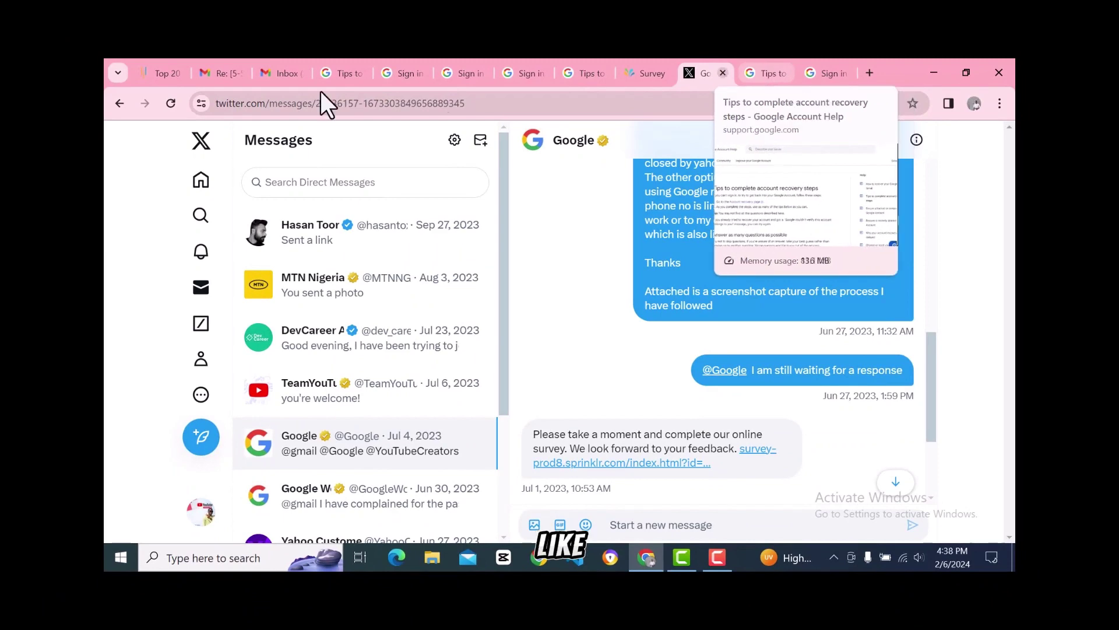
Step: Search the Gmail inbox for 'goog', then bring up Windows search to look for Sticky Notes
{"action": "left_click", "coordinate": [296, 72]}
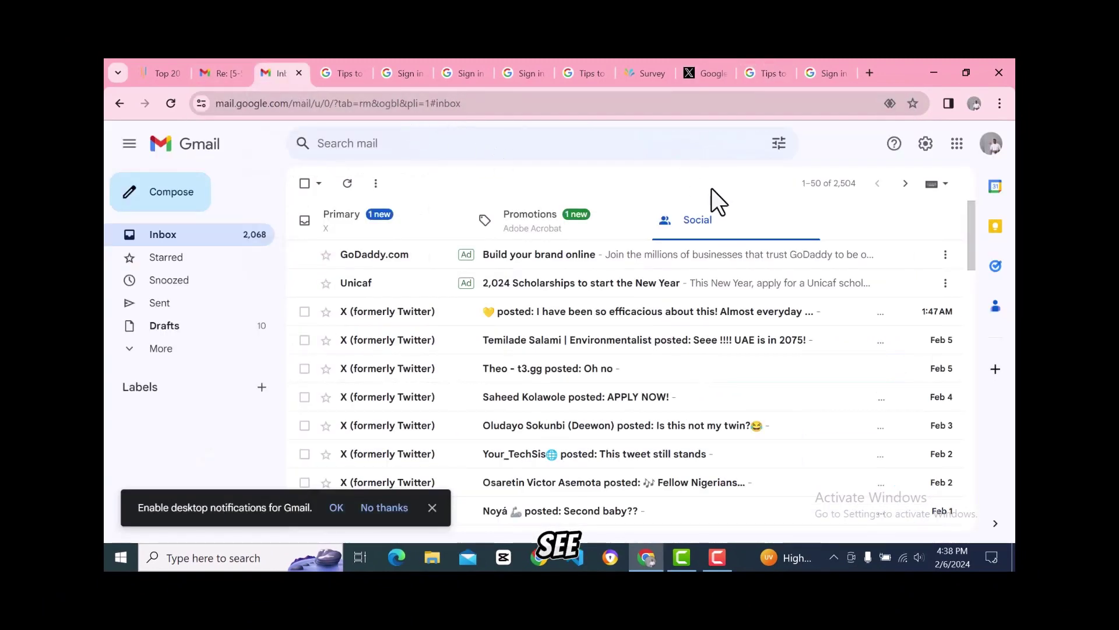
{"action": "left_click", "coordinate": [375, 144]}
{"action": "type", "text": "go"}
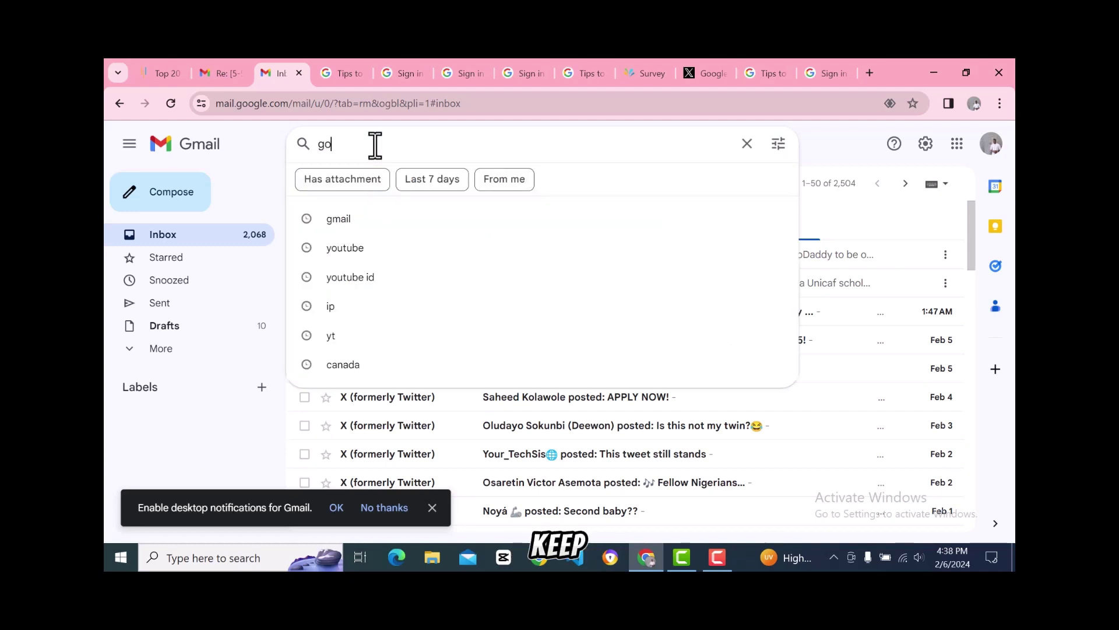
{"action": "type", "text": "o"}
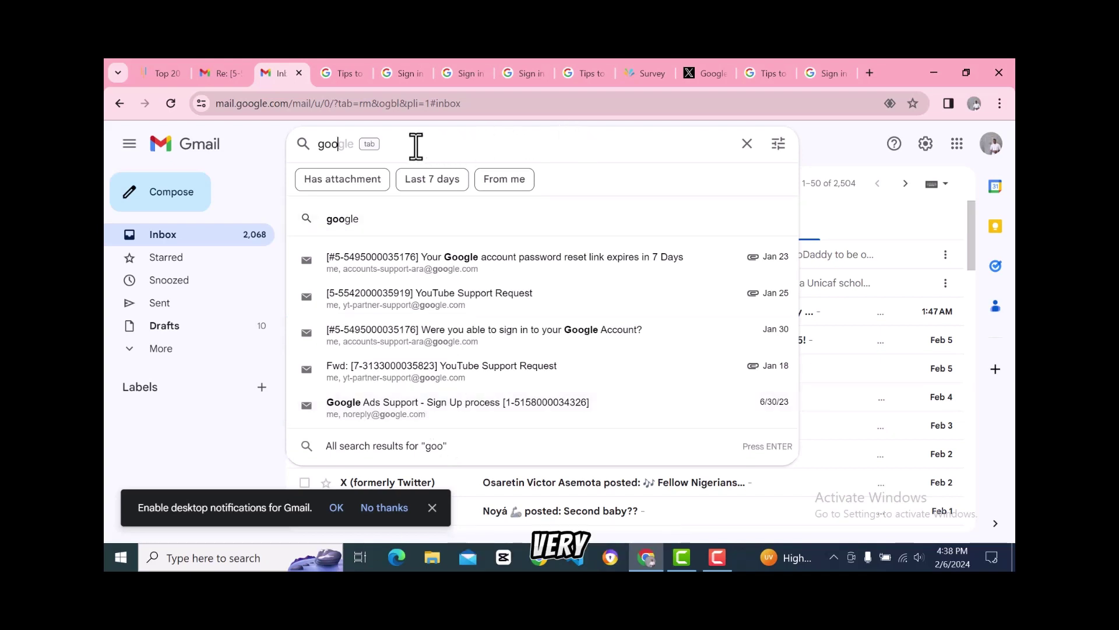
{"action": "type", "text": "e"}
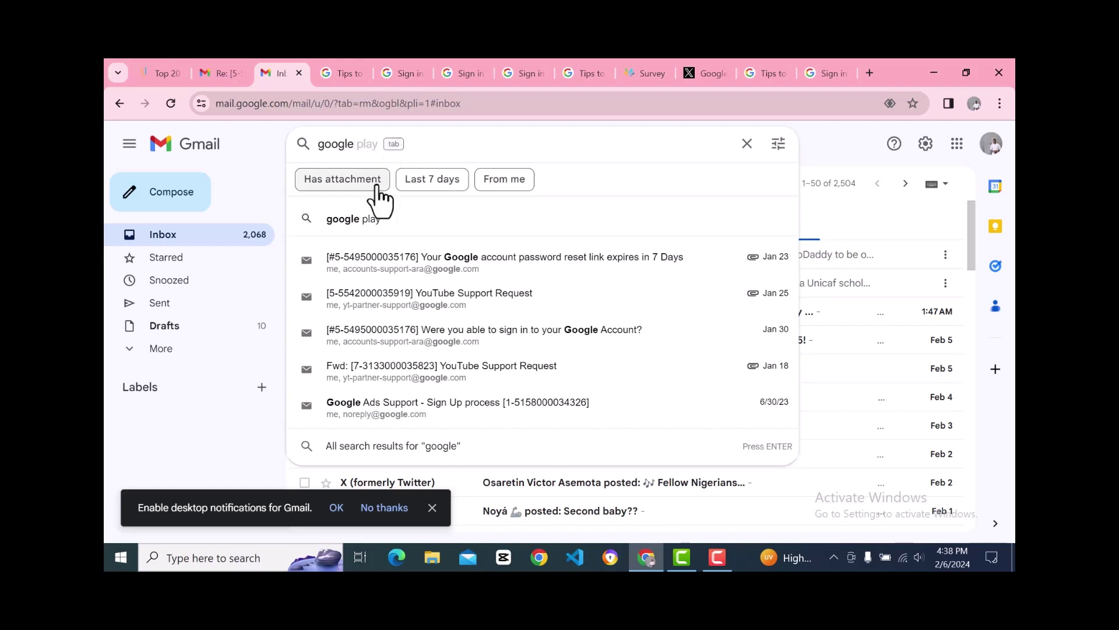
{"action": "key", "text": "BackSpace"}
{"action": "key", "text": "BackSpace"}
{"action": "key", "text": "BackSpace"}
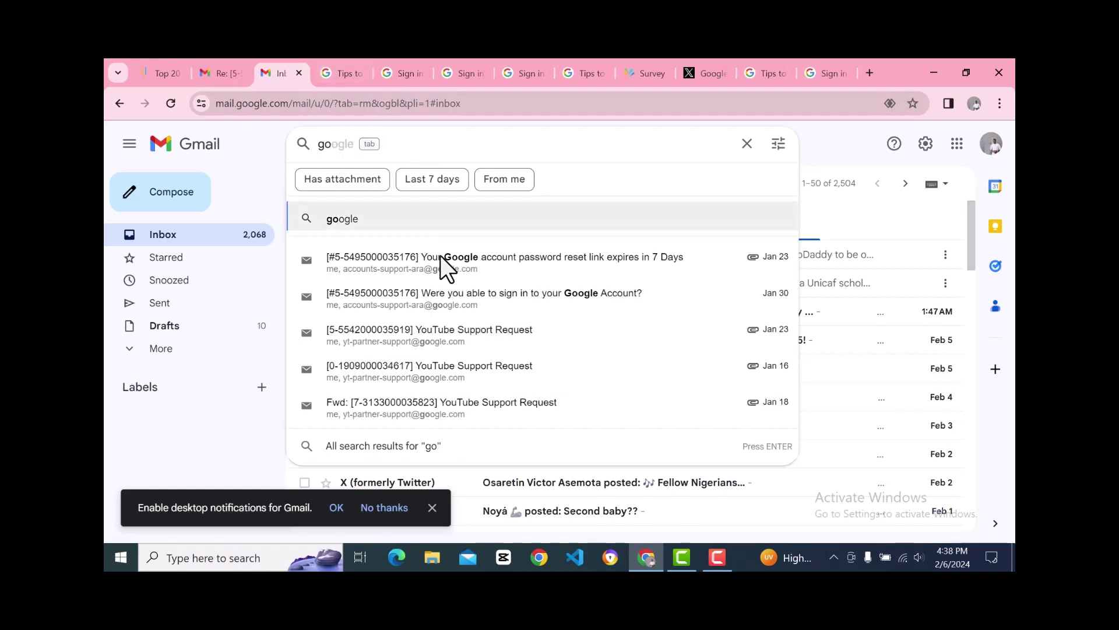
{"action": "left_click", "coordinate": [721, 565]}
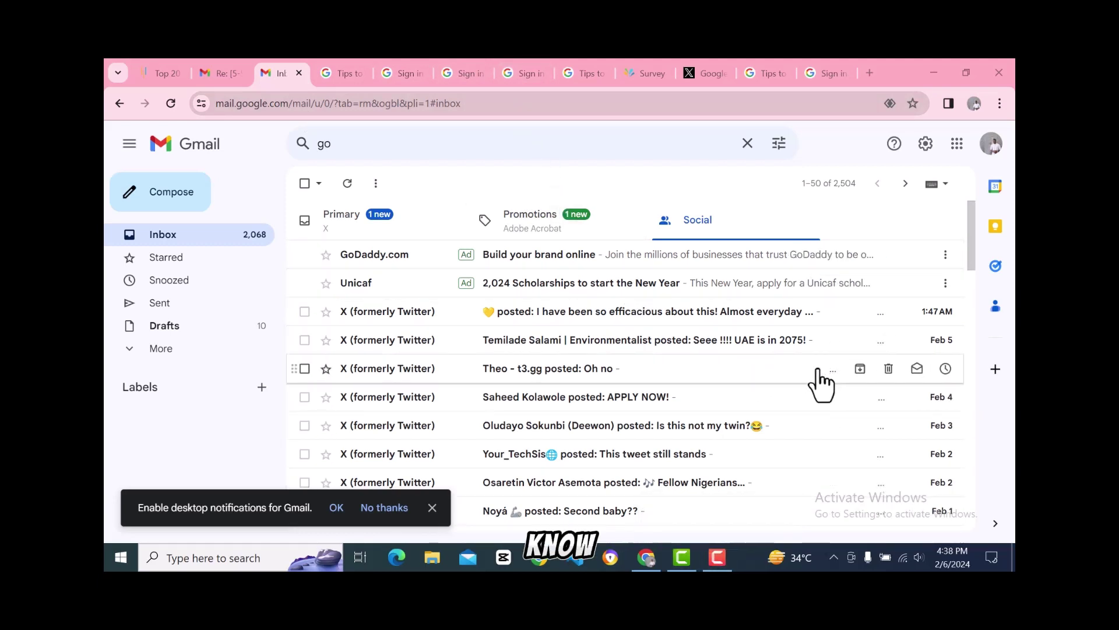
{"action": "key", "text": "super"}
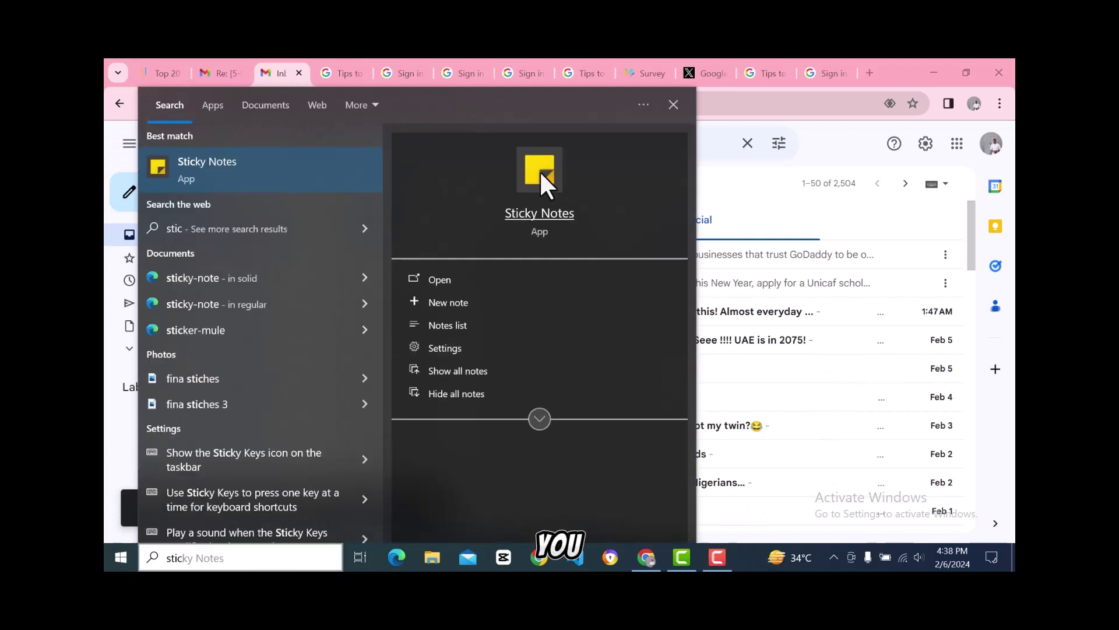
Step: Open Sticky Notes and bring the 'modern domestic studio with elegant lightening' note to the front
{"action": "left_click", "coordinate": [547, 178]}
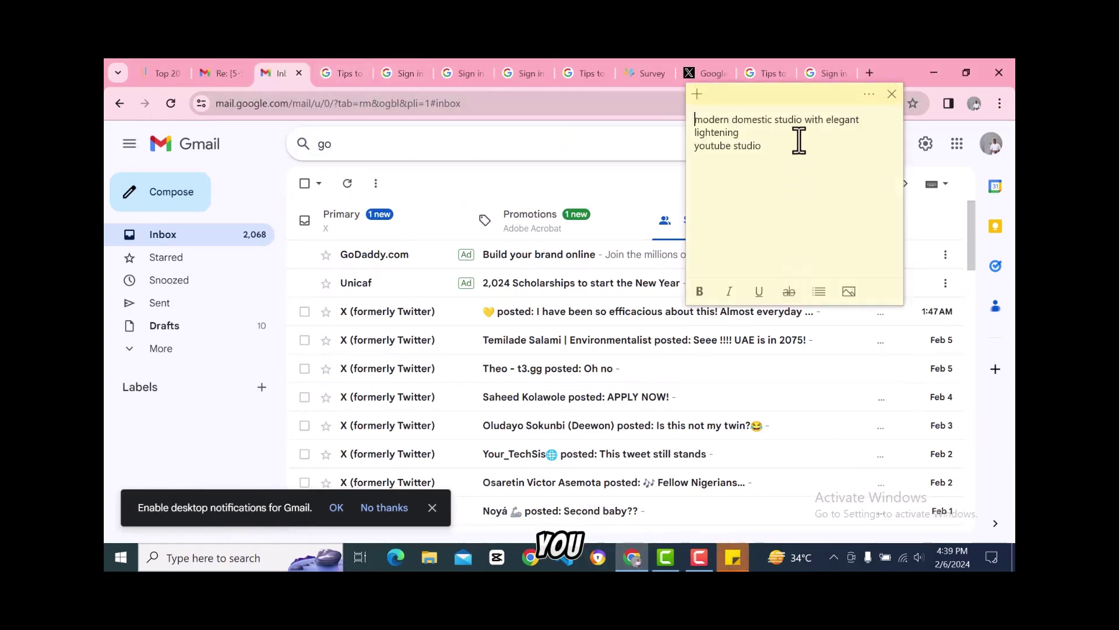
{"action": "left_click", "coordinate": [697, 100]}
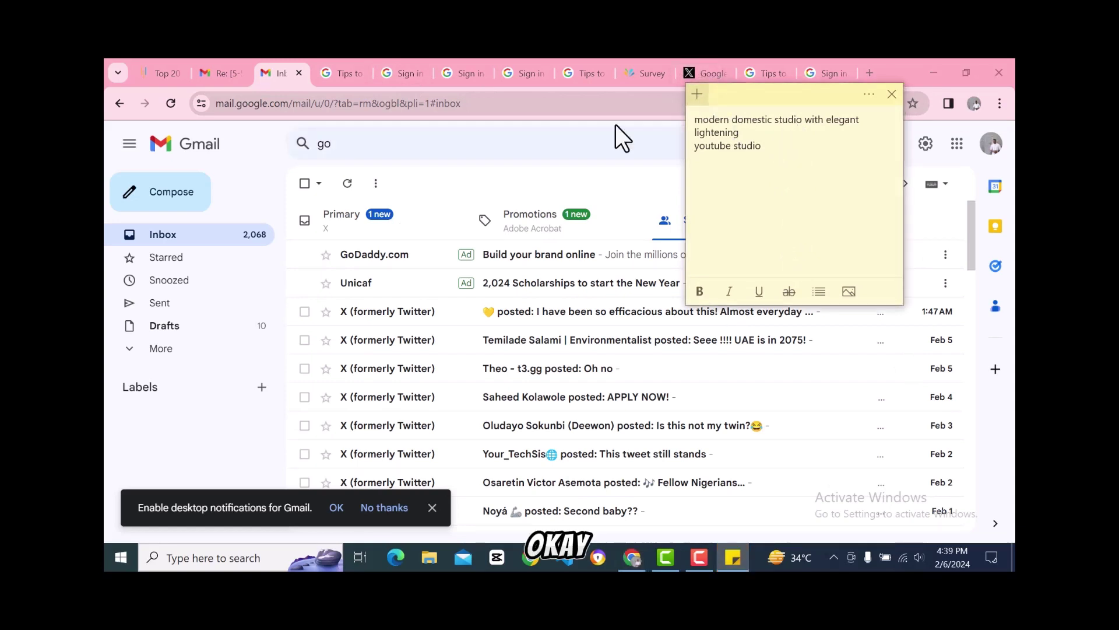
Step: Search Gmail for 'google'
{"action": "left_click", "coordinate": [349, 143]}
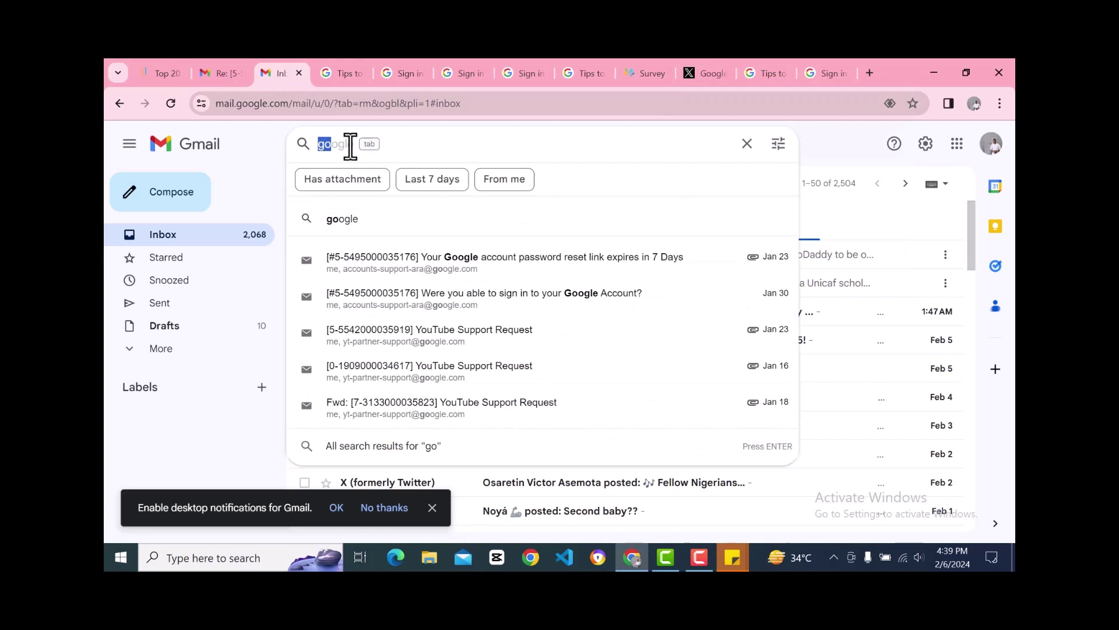
{"action": "type", "text": "gle"}
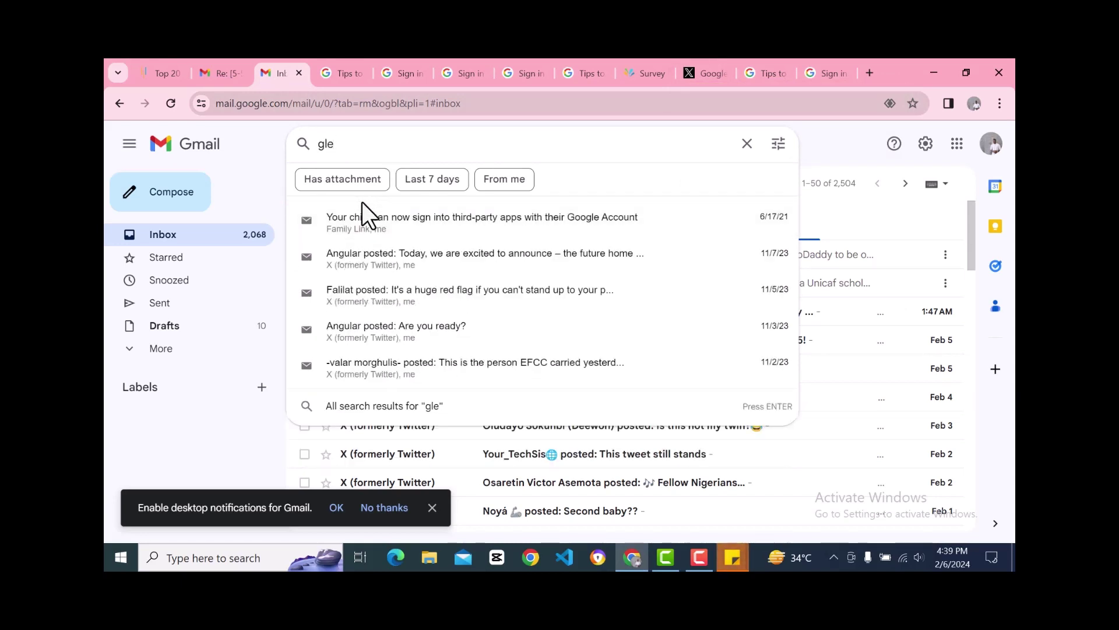
{"action": "key", "text": "BackSpace"}
{"action": "key", "text": "BackSpace"}
{"action": "type", "text": "oogl"}
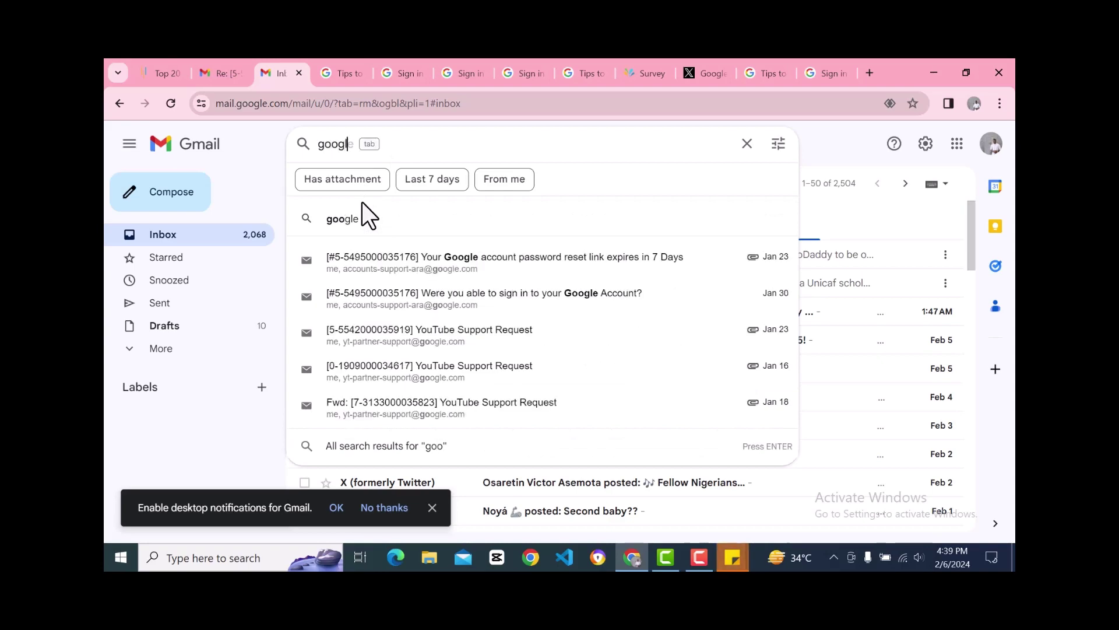
{"action": "type", "text": "e"}
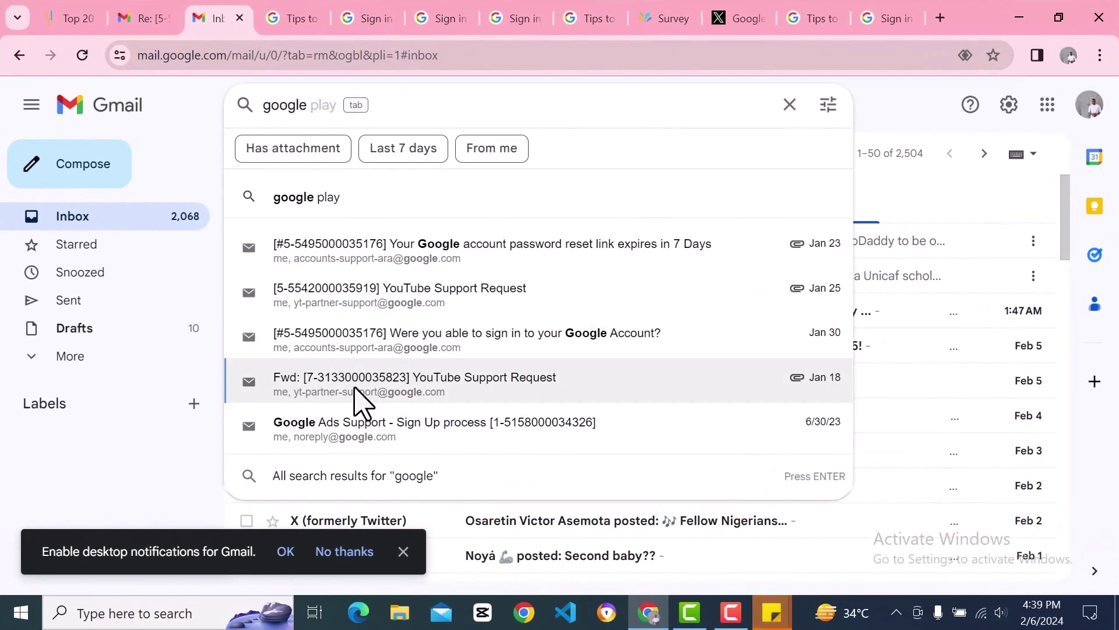
Step: Open the 'Were you able to sign in' email and start a new message to its support sender
{"action": "left_click", "coordinate": [379, 352]}
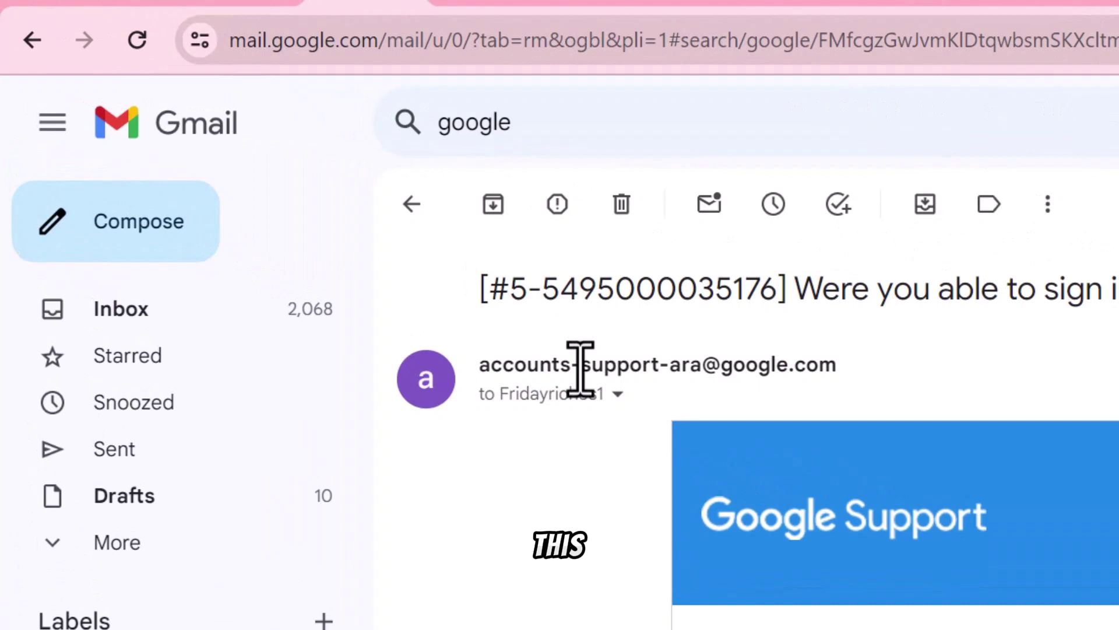
{"action": "double_click", "coordinate": [656, 365]}
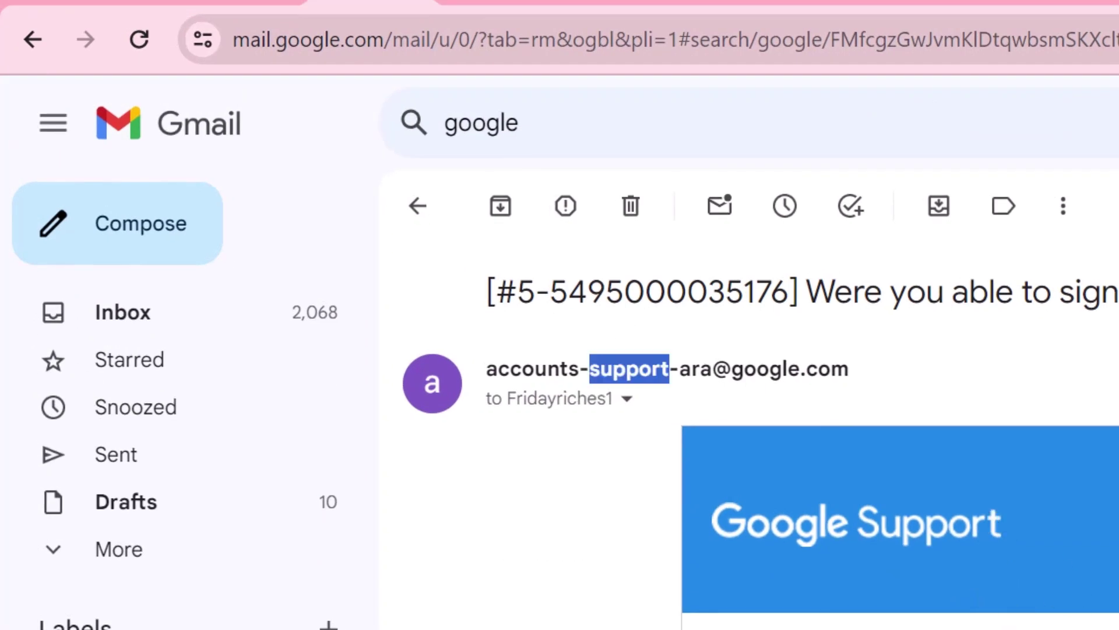
{"action": "left_click", "coordinate": [547, 376]}
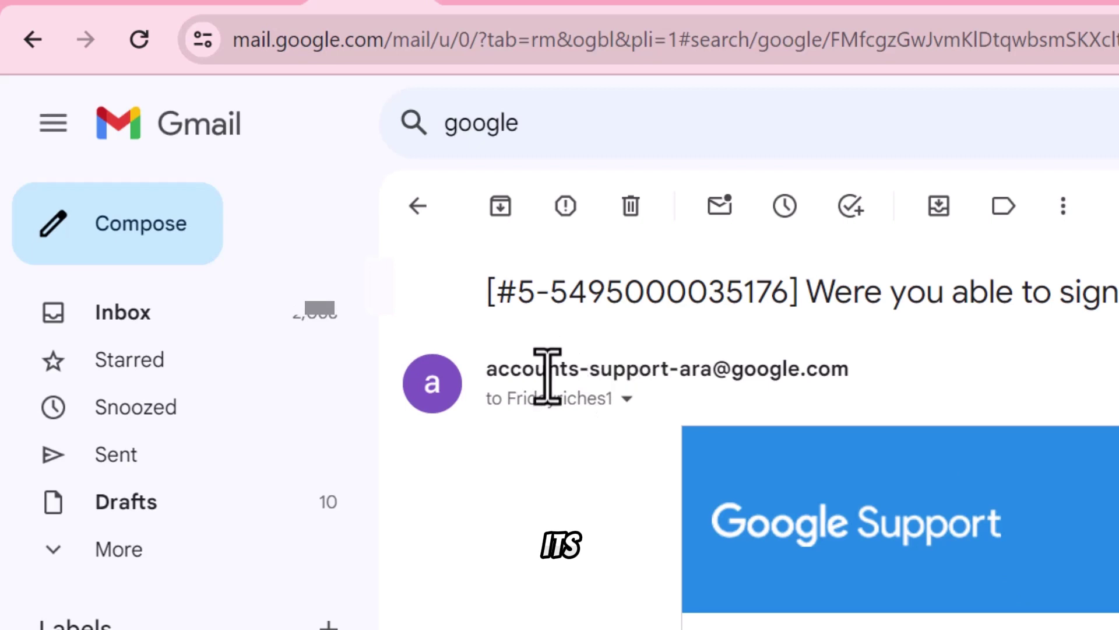
{"action": "triple_click", "coordinate": [547, 376]}
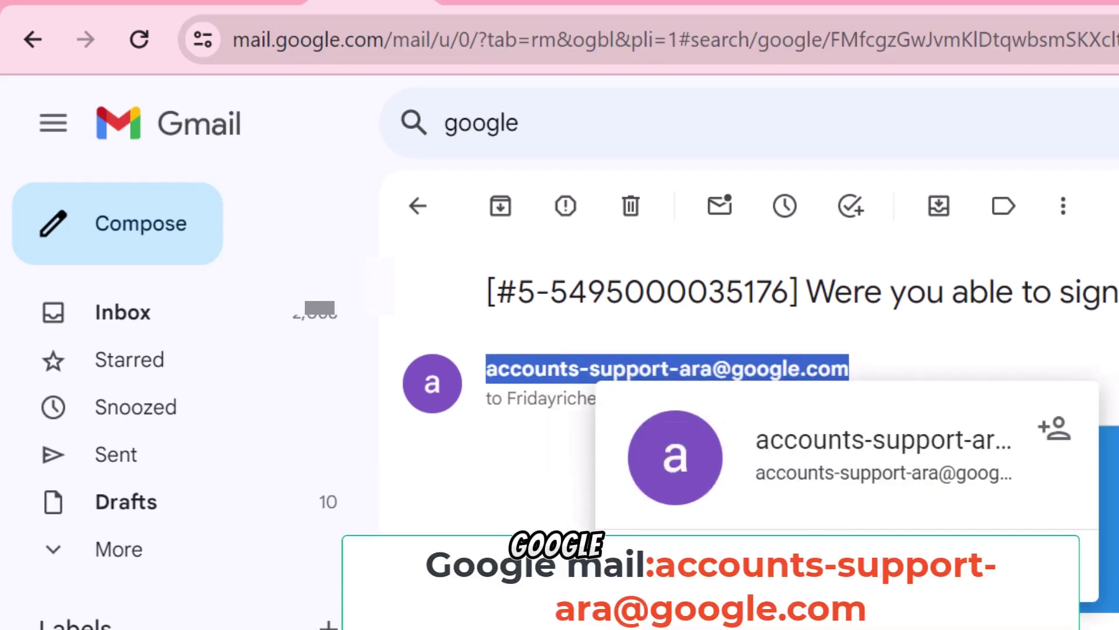
{"action": "left_click", "coordinate": [876, 553]}
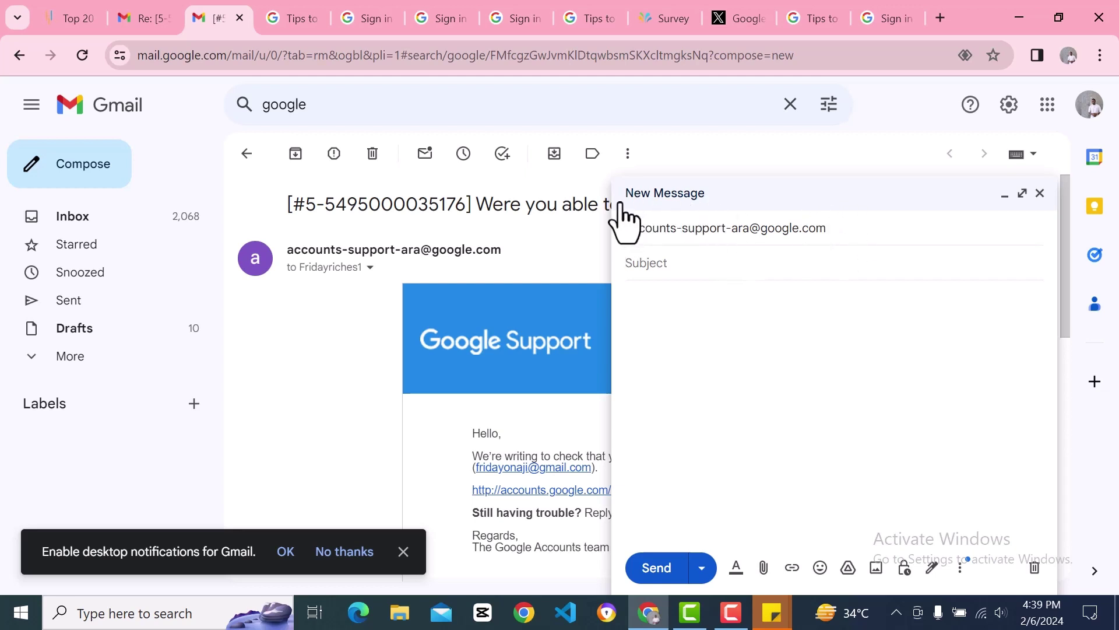
Step: Set the message subject to 'Hacked account'
{"action": "left_click", "coordinate": [627, 221]}
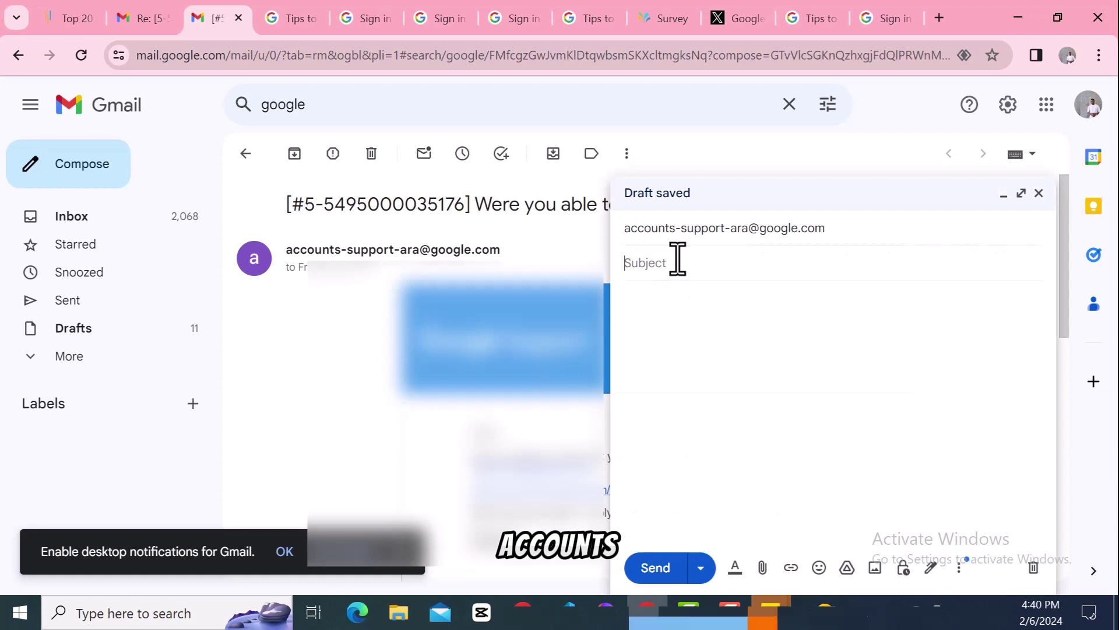
{"action": "type", "text": "Accou"}
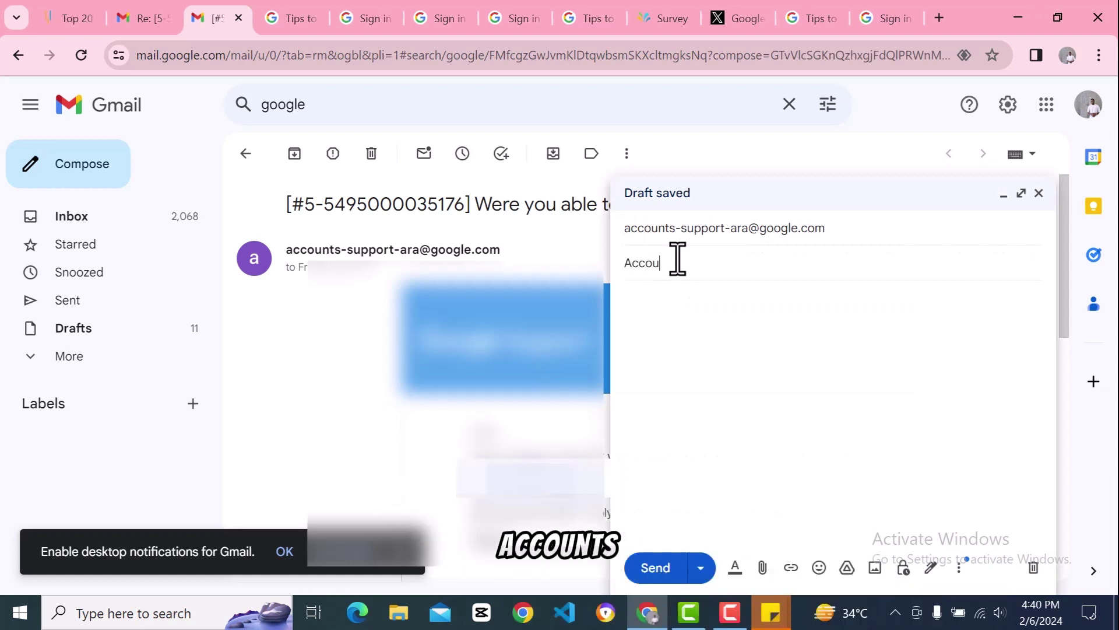
{"action": "type", "text": "nt"}
{"action": "key", "text": "BackSpace"}
{"action": "key", "text": "BackSpace"}
{"action": "key", "text": "BackSpace"}
{"action": "key", "text": "BackSpace"}
{"action": "key", "text": "BackSpace"}
{"action": "key", "text": "BackSpace"}
{"action": "key", "text": "BackSpace"}
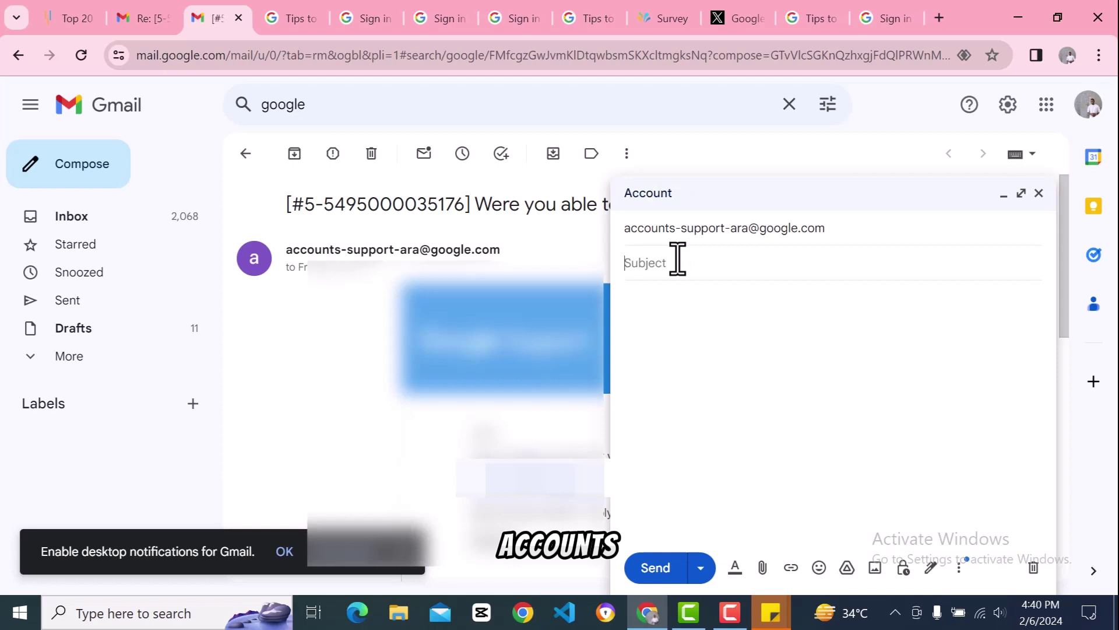
{"action": "type", "text": "Hacked account"}
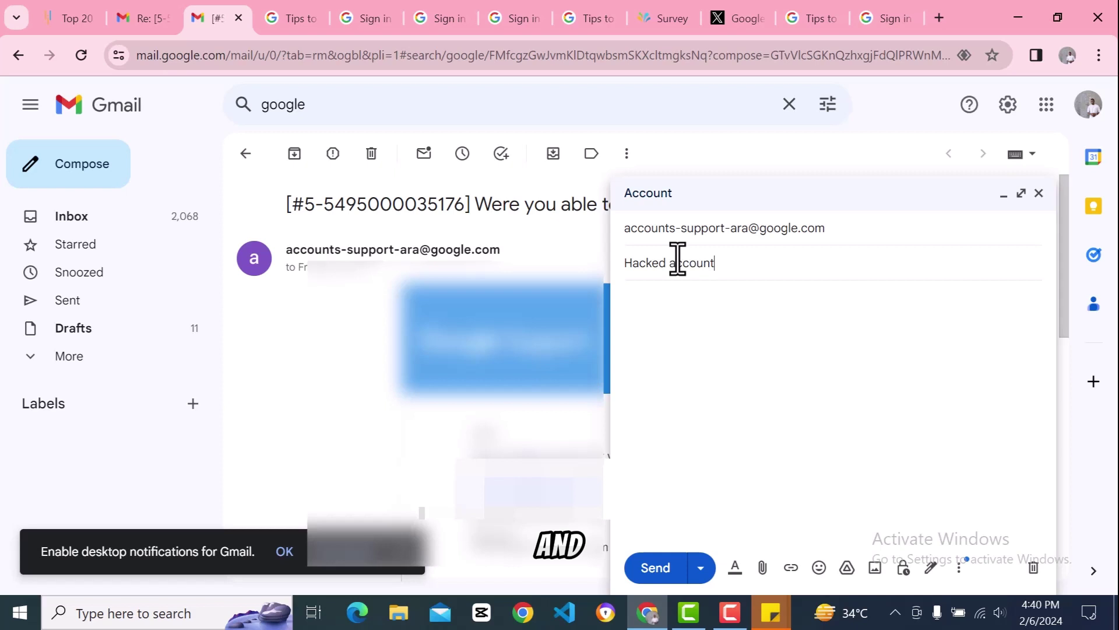
Step: Write the body 'Regards support, My account was hacked and i would love to recover it.' plus a username line
{"action": "left_click", "coordinate": [685, 316]}
{"action": "type", "text": "R"}
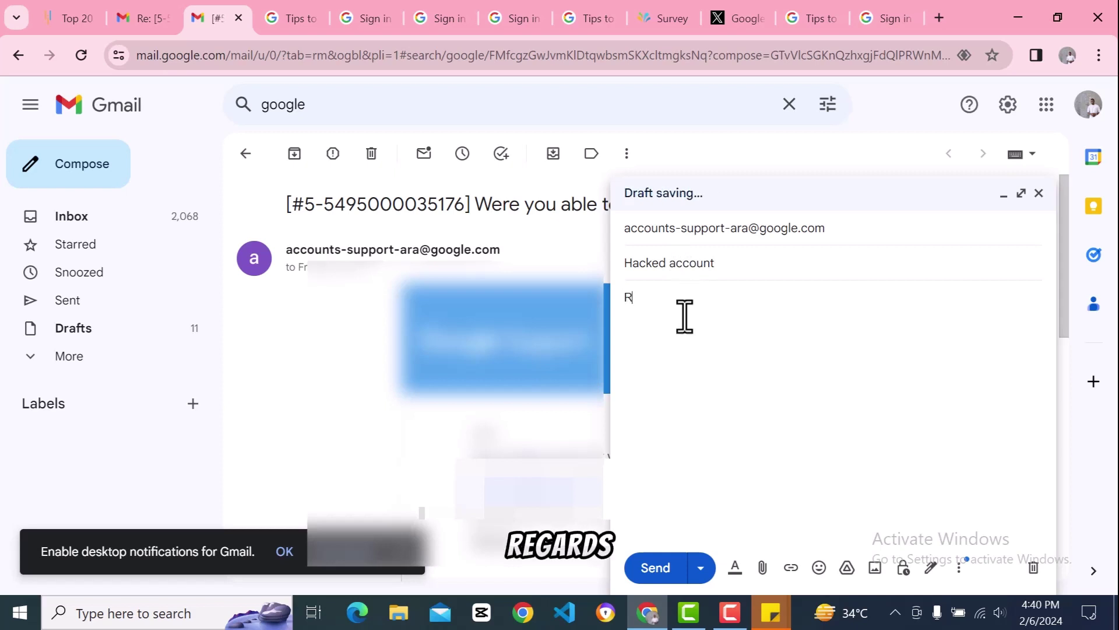
{"action": "type", "text": "efa"}
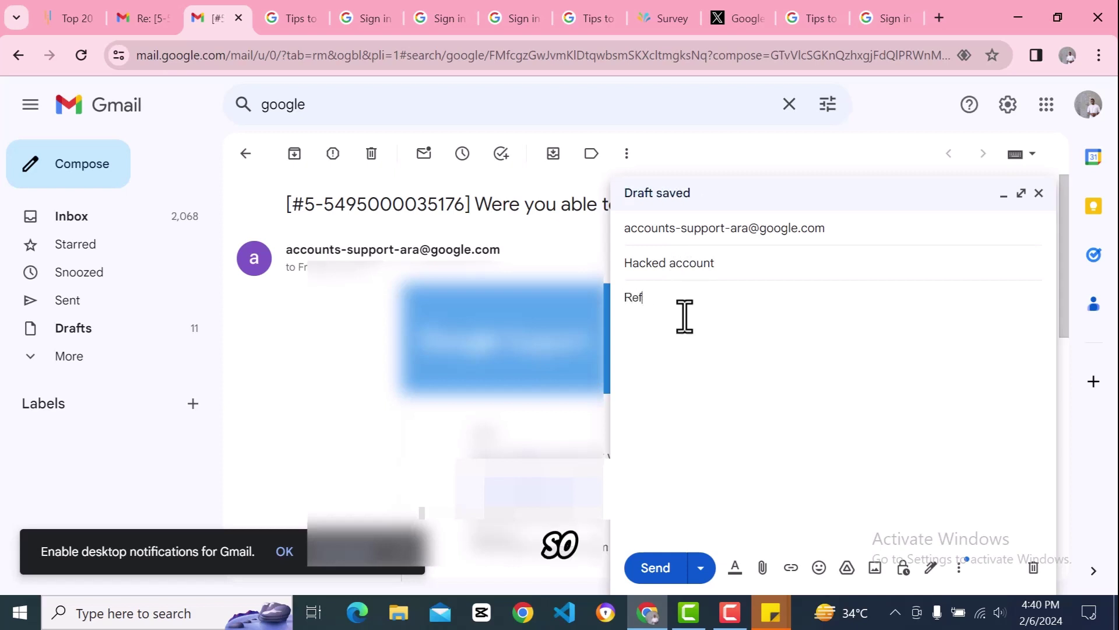
{"action": "key", "text": "BackSpace"}
{"action": "type", "text": "g"}
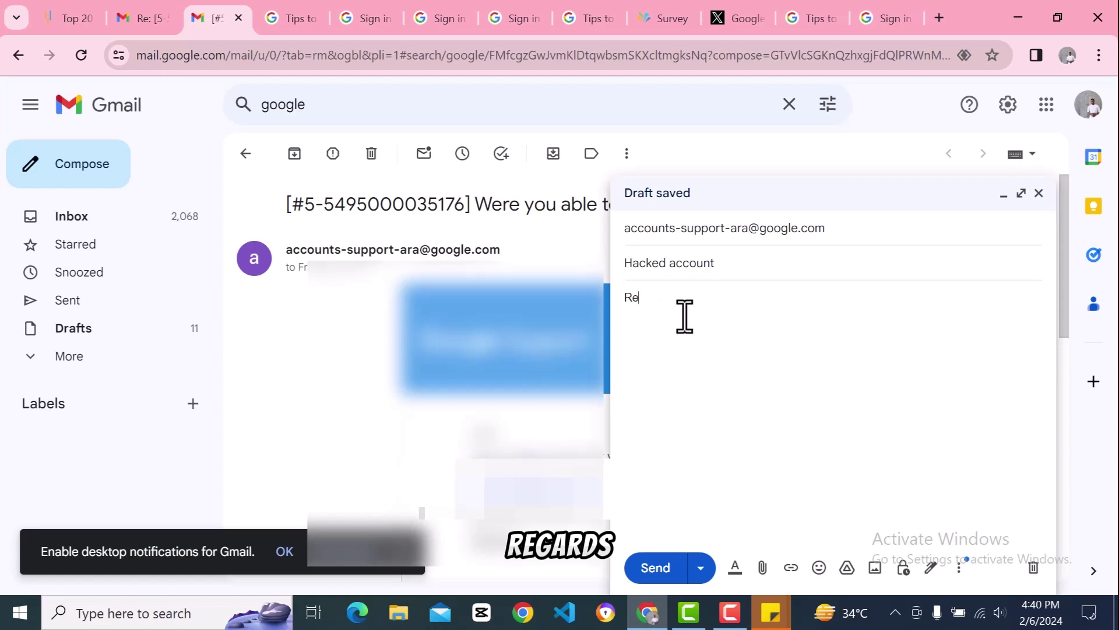
{"action": "type", "text": "garrds"}
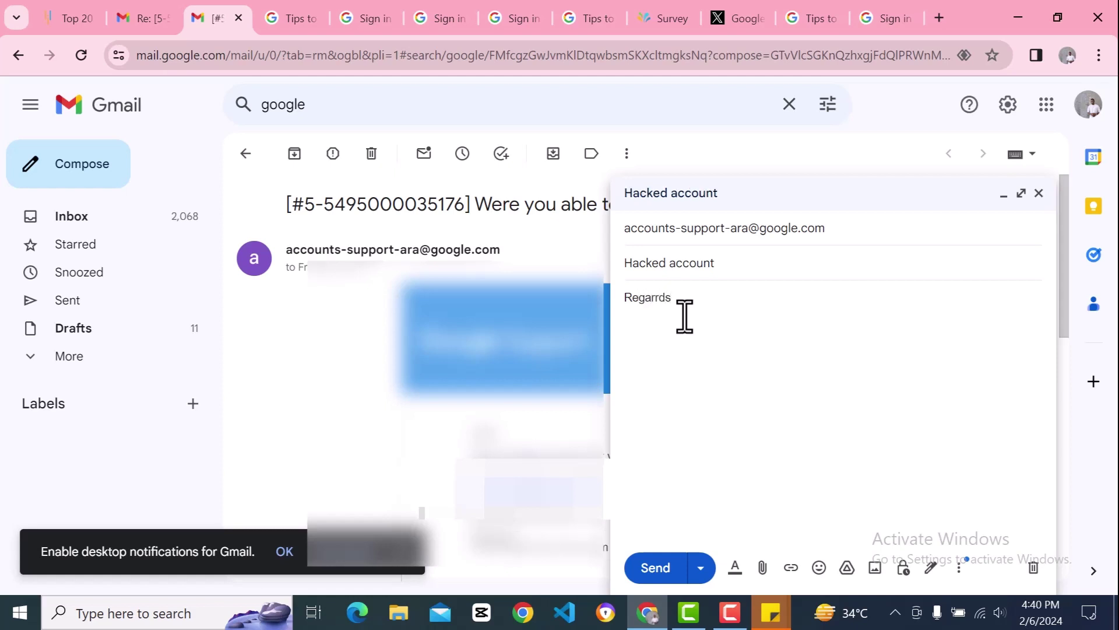
{"action": "key", "text": "BackSpace"}
{"action": "key", "text": "BackSpace"}
{"action": "key", "text": "BackSpace"}
{"action": "type", "text": "d "}
{"action": "type", "text": "My a"}
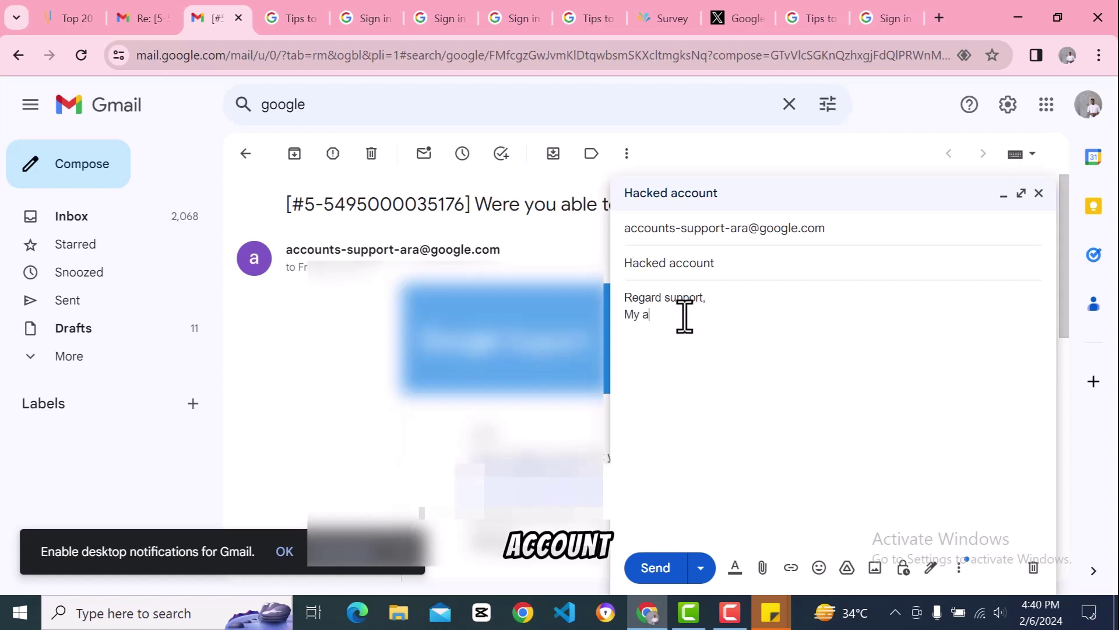
{"action": "type", "text": "ccount wa"}
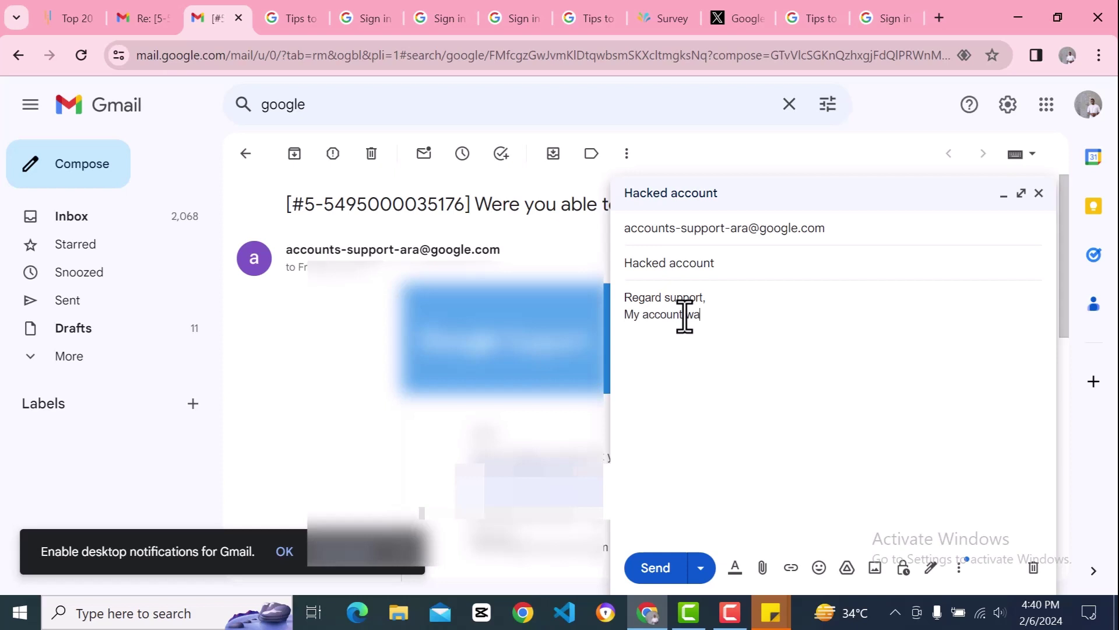
{"action": "type", "text": "s hact"}
{"action": "type", "text": "ed and i would "}
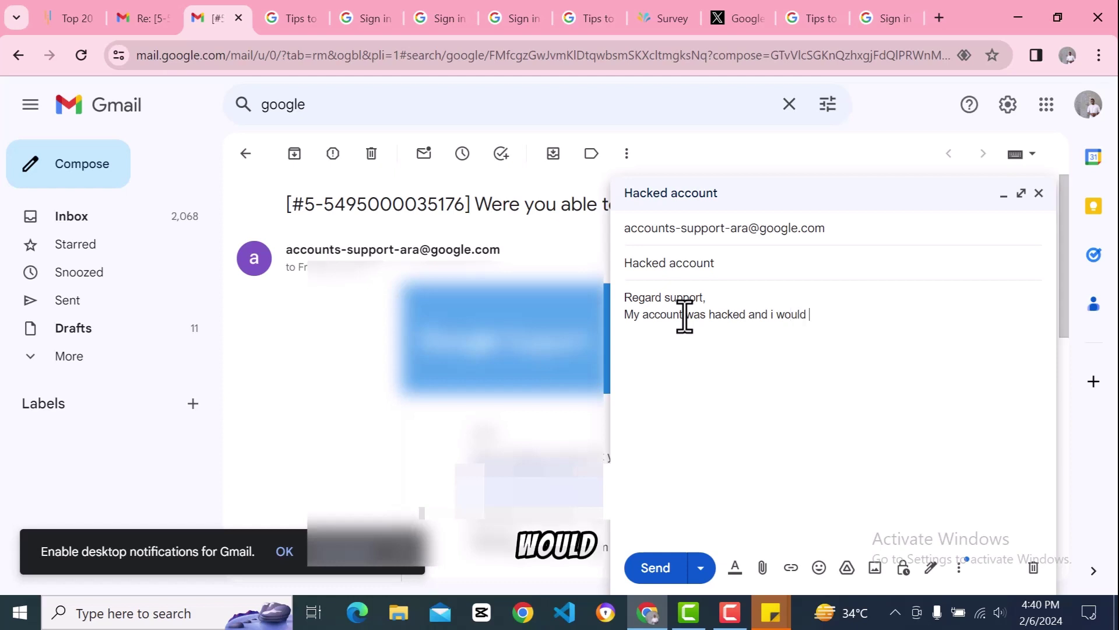
{"action": "type", "text": "love to re"}
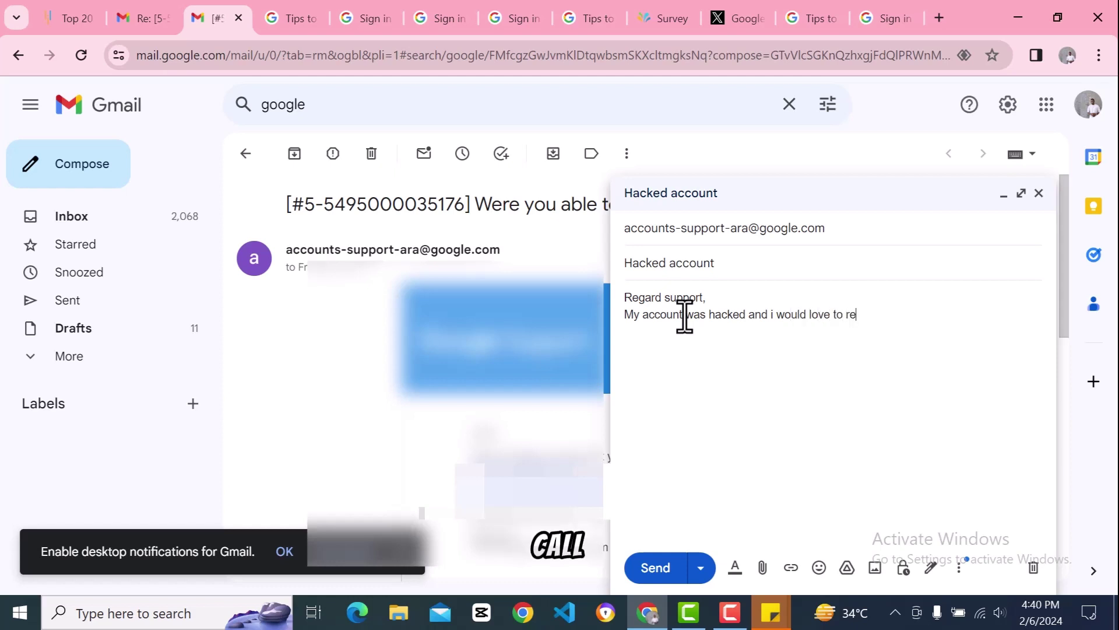
{"action": "type", "text": "cover it"}
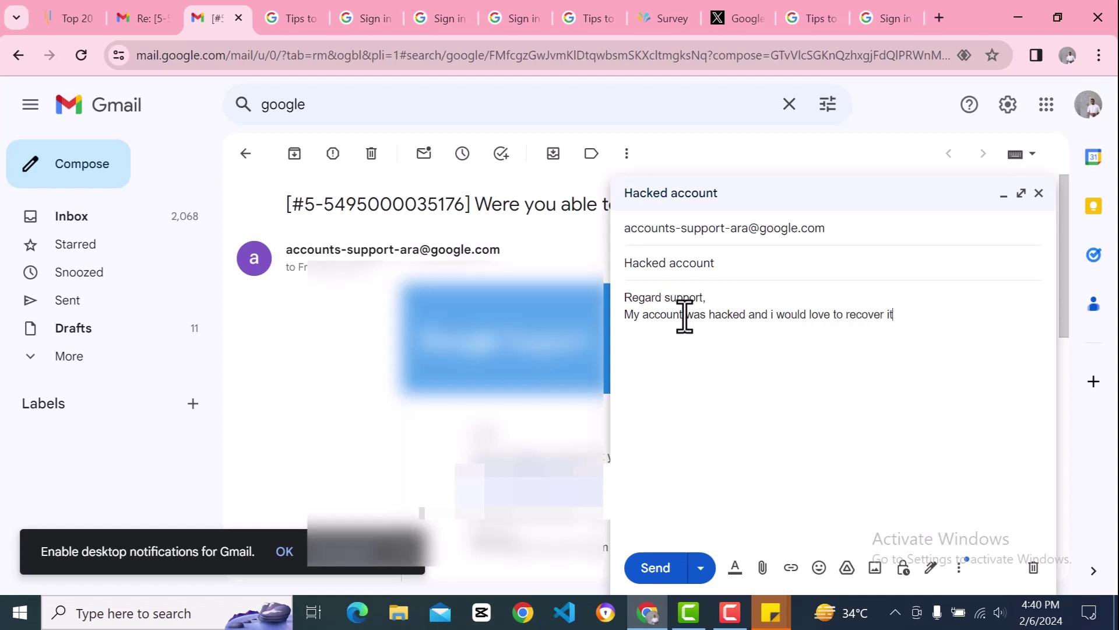
{"action": "type", "text": "."}
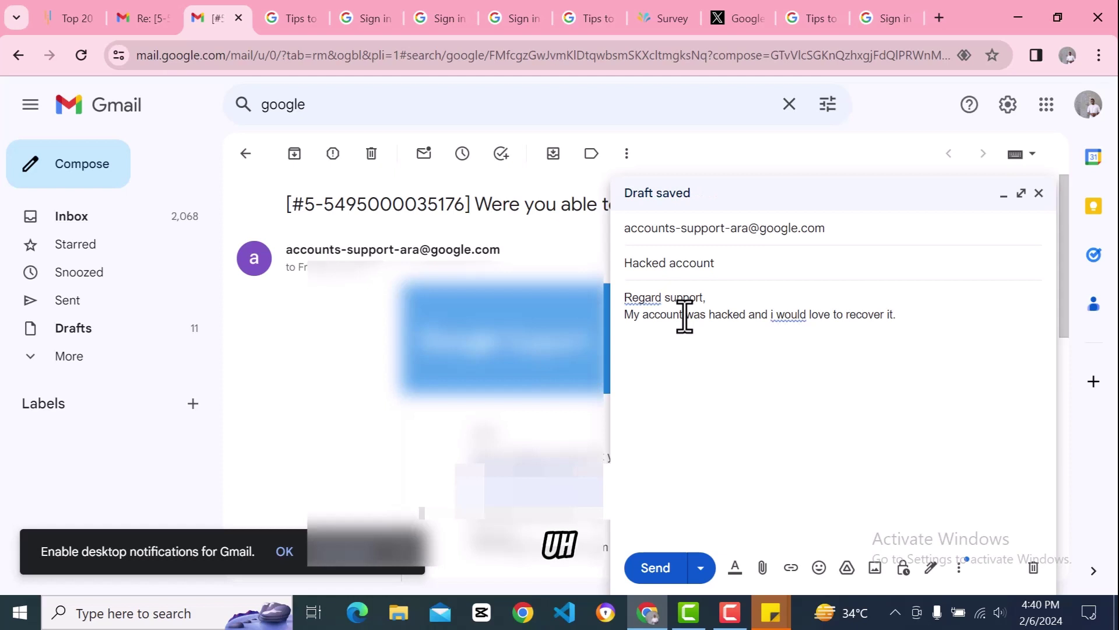
{"action": "type", "text": " u"}
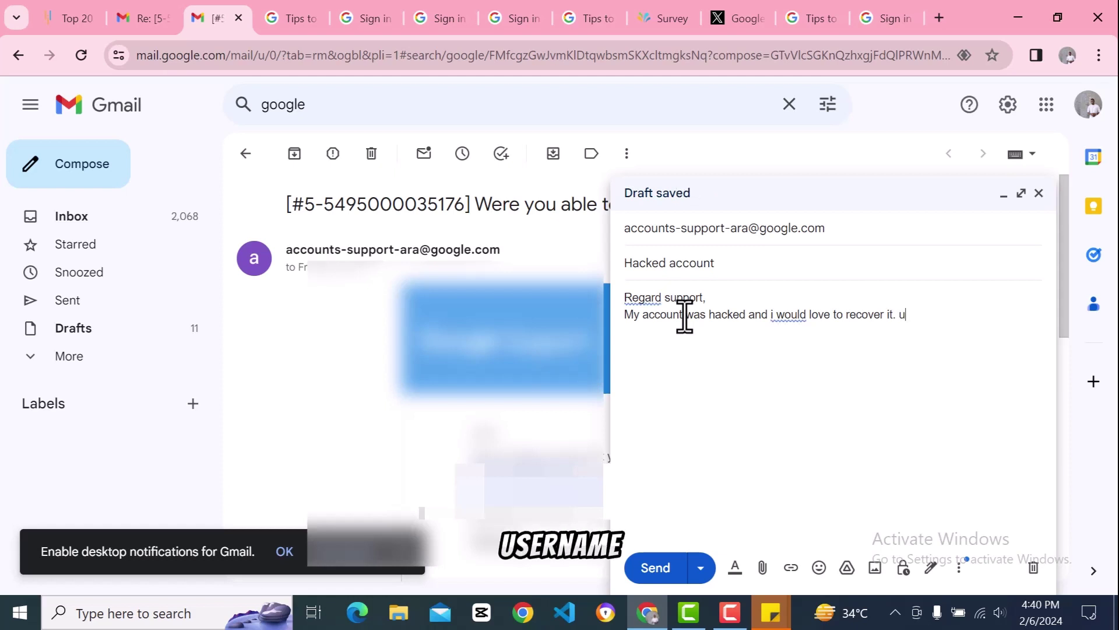
{"action": "type", "text": "sername"}
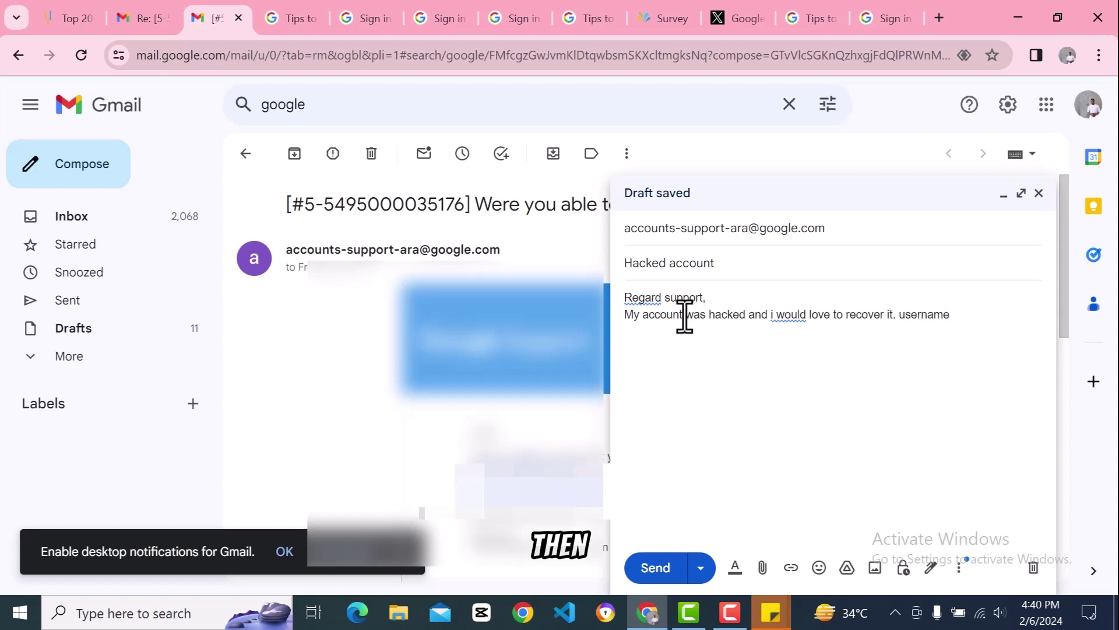
{"action": "type", "text": "L"}
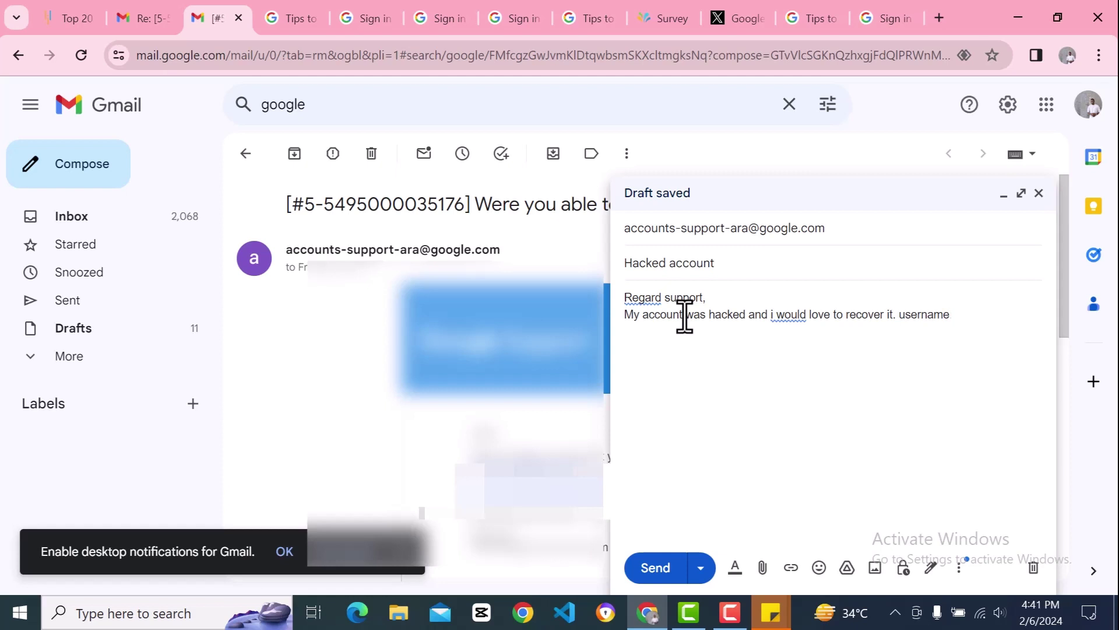
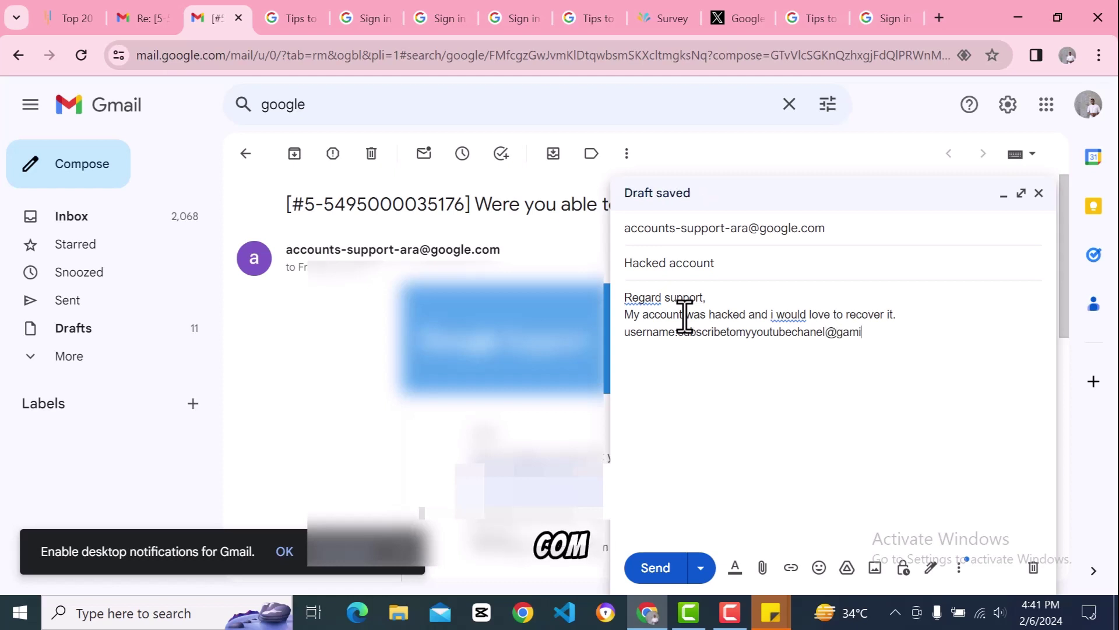
Step: Complete the username line with the account's Gmail address, fixing the domain typo
{"action": "key", "text": "BackSpace"}
{"action": "key", "text": "BackSpace"}
{"action": "key", "text": "BackSpace"}
{"action": "key", "text": "BackSpace"}
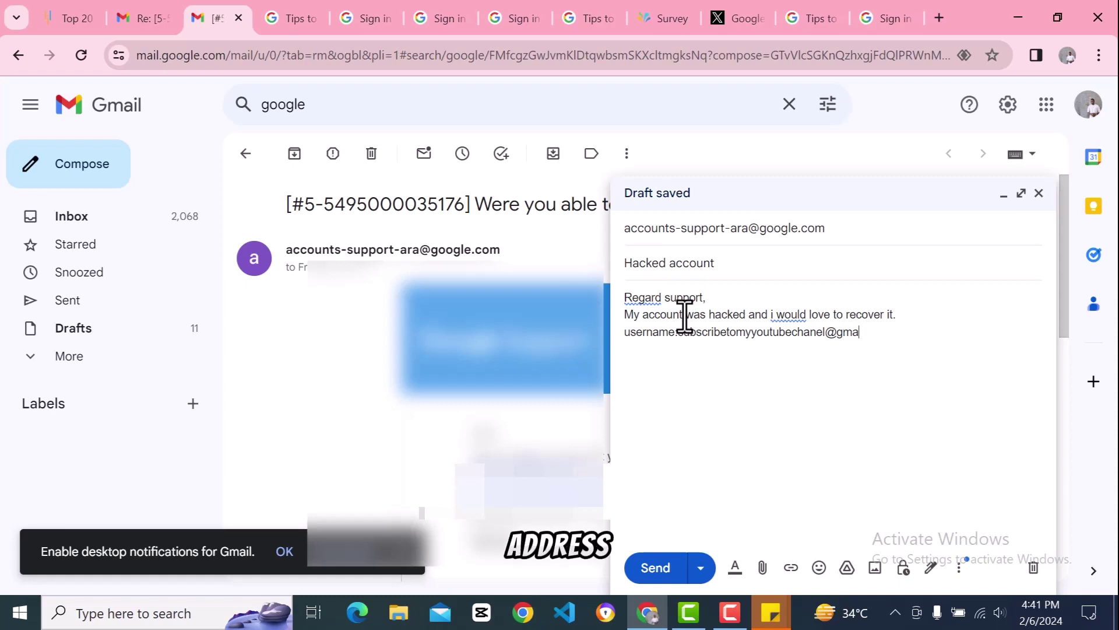
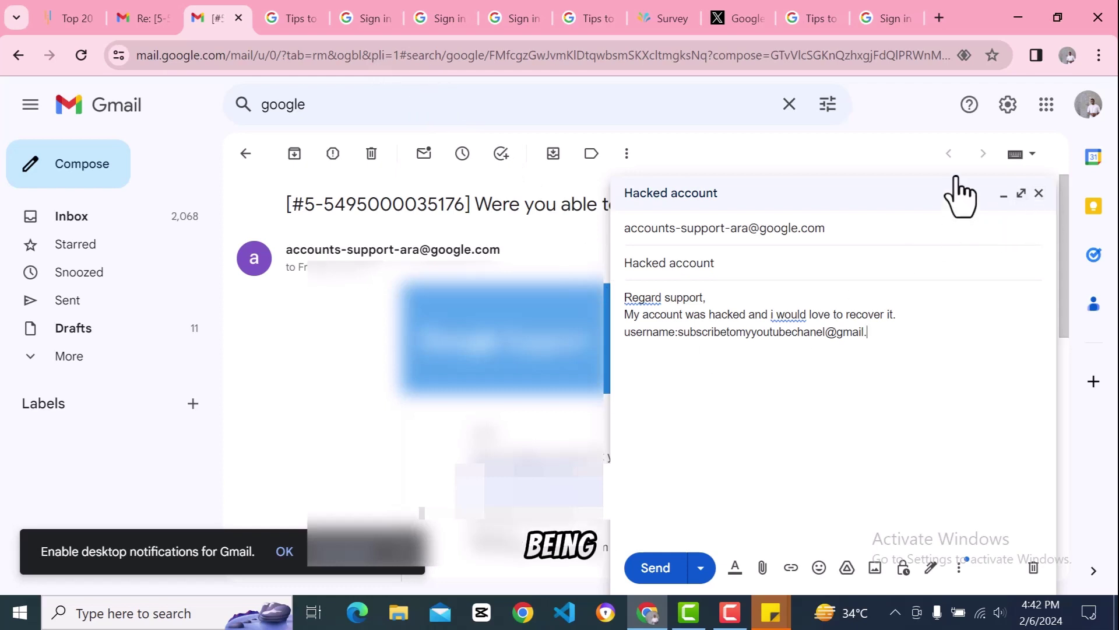
Step: Glance at the Google apps grid and account menu, then open a new browser tab
{"action": "left_click", "coordinate": [1045, 104]}
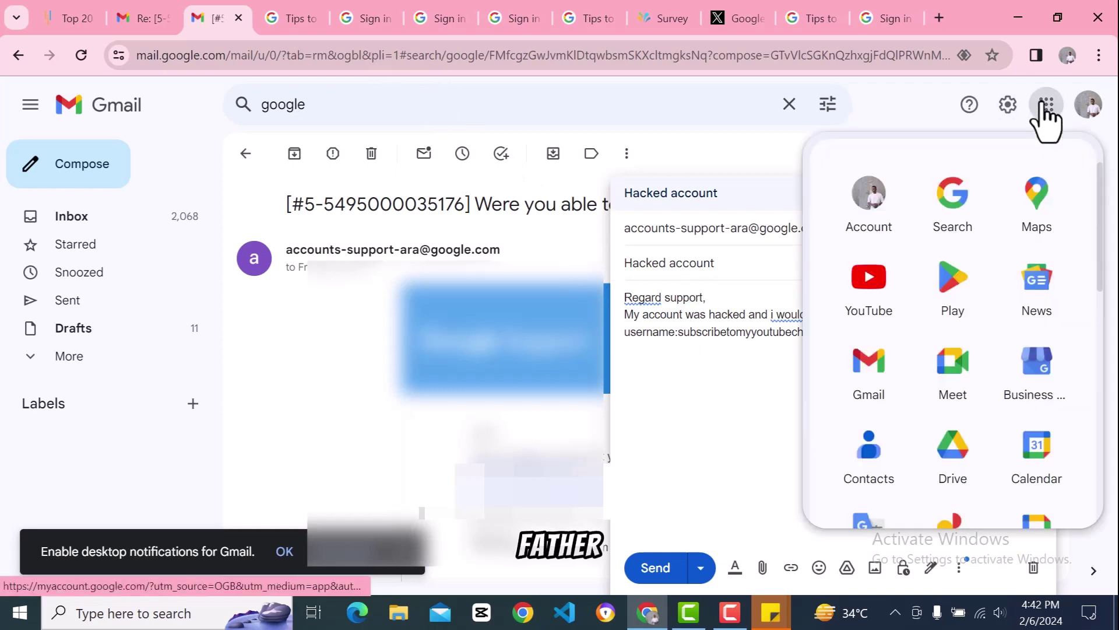
{"action": "left_click", "coordinate": [1089, 108]}
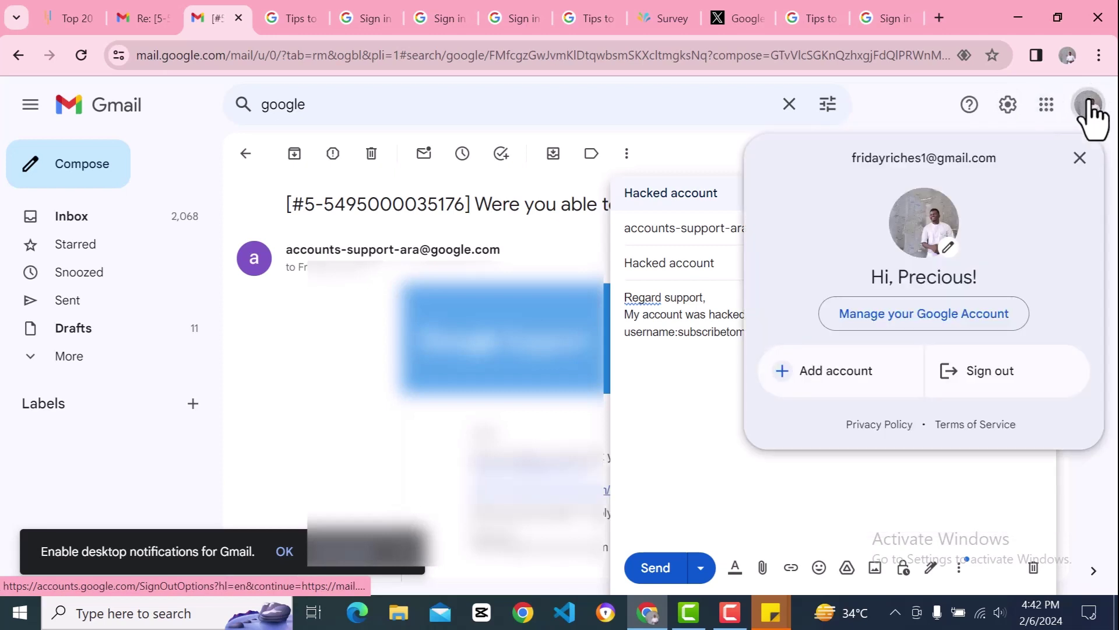
{"action": "left_click", "coordinate": [1089, 108]}
{"action": "left_click", "coordinate": [1089, 108]}
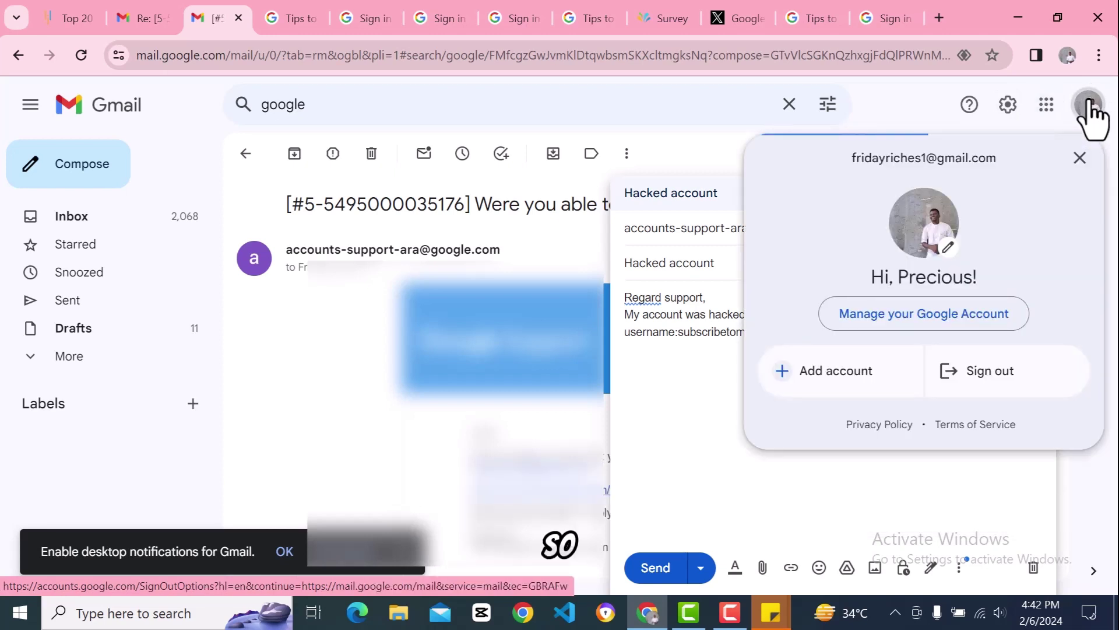
{"action": "left_click", "coordinate": [1089, 108]}
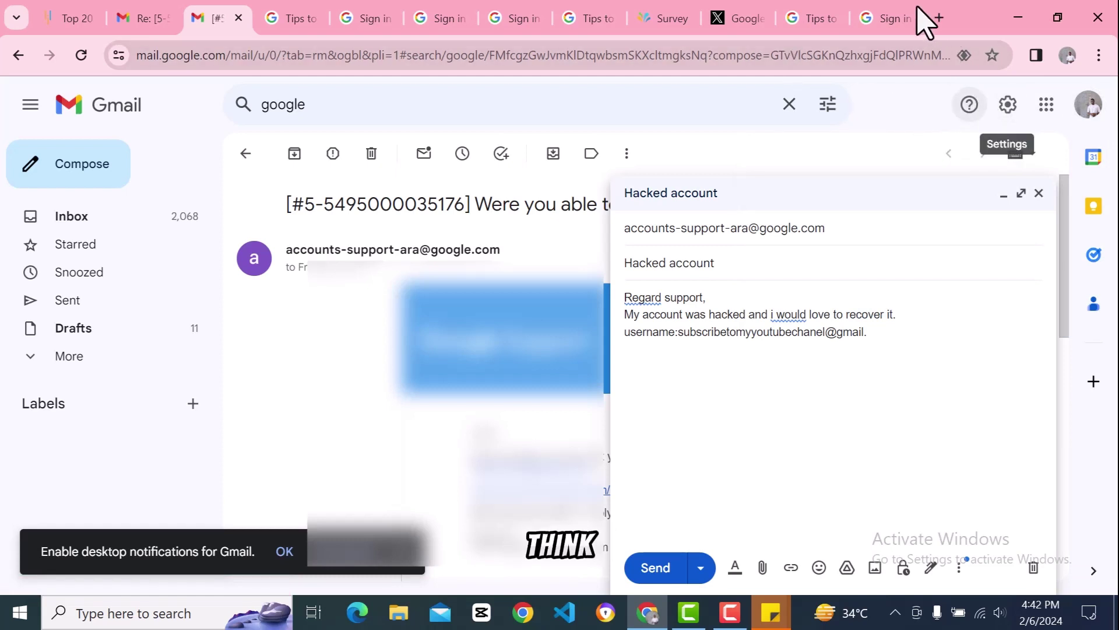
{"action": "left_click", "coordinate": [938, 18]}
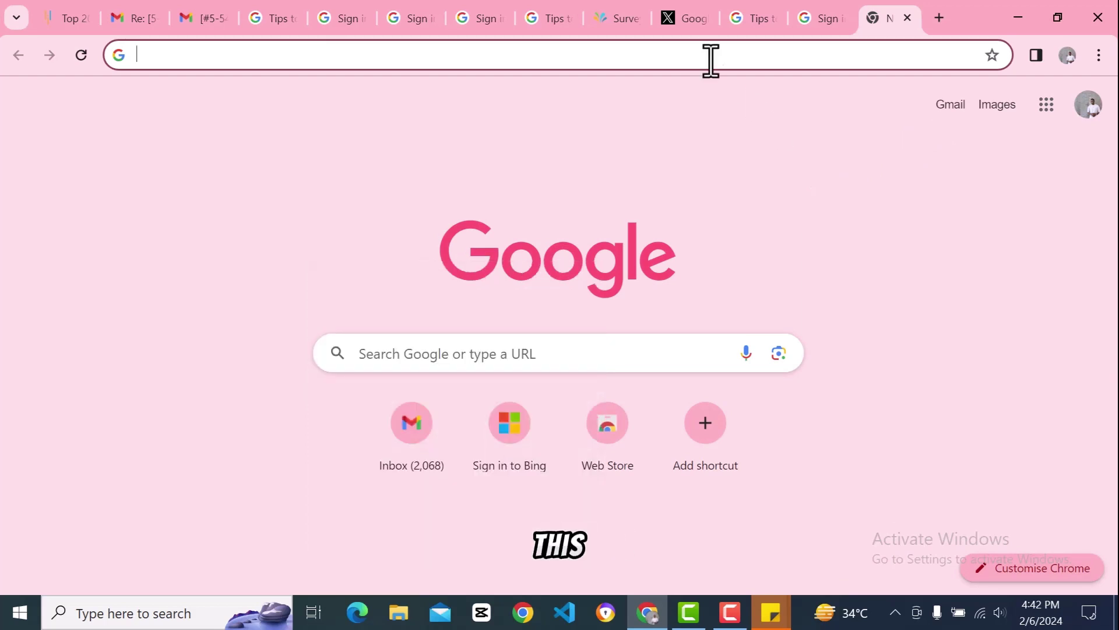
Step: Search Google for 'getintopc', visit getintopc.com, and go back to the results
{"action": "left_click", "coordinate": [640, 52]}
{"action": "type", "text": "get"}
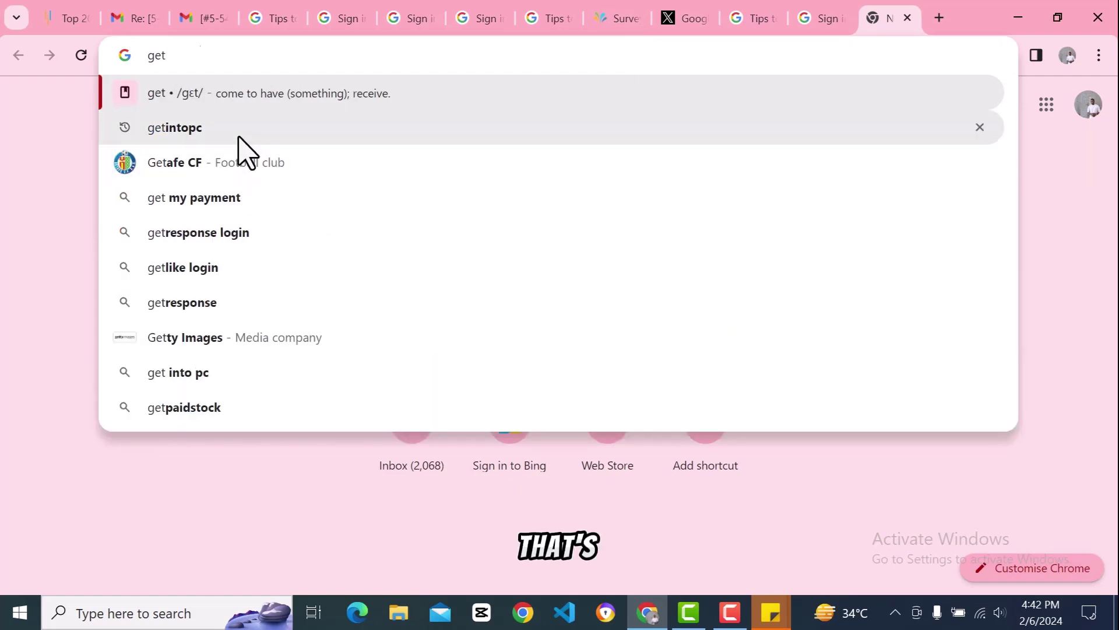
{"action": "left_click", "coordinate": [239, 138]}
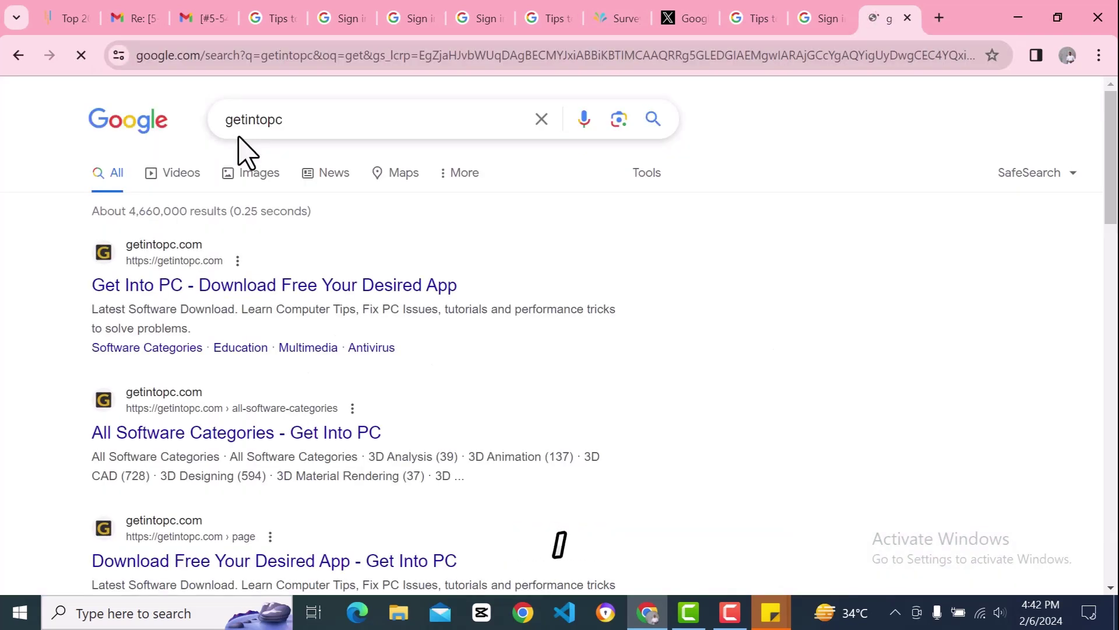
{"action": "left_click", "coordinate": [158, 255]}
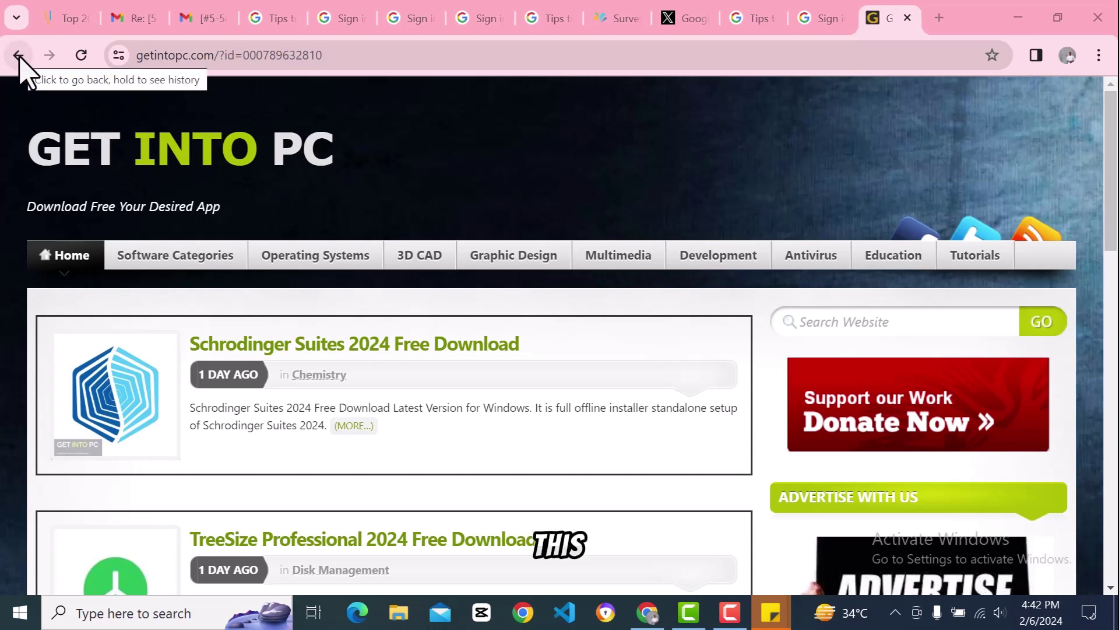
{"action": "left_click", "coordinate": [18, 55]}
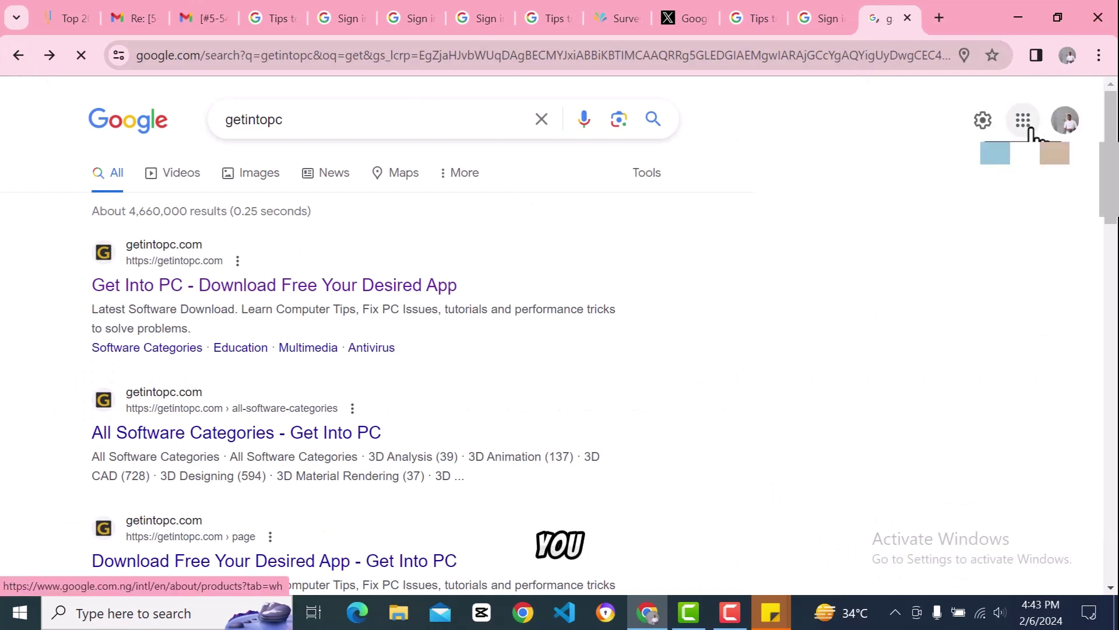
Step: Glance at Search settings, then open Manage your Google Account from the profile avatar
{"action": "left_click", "coordinate": [983, 124]}
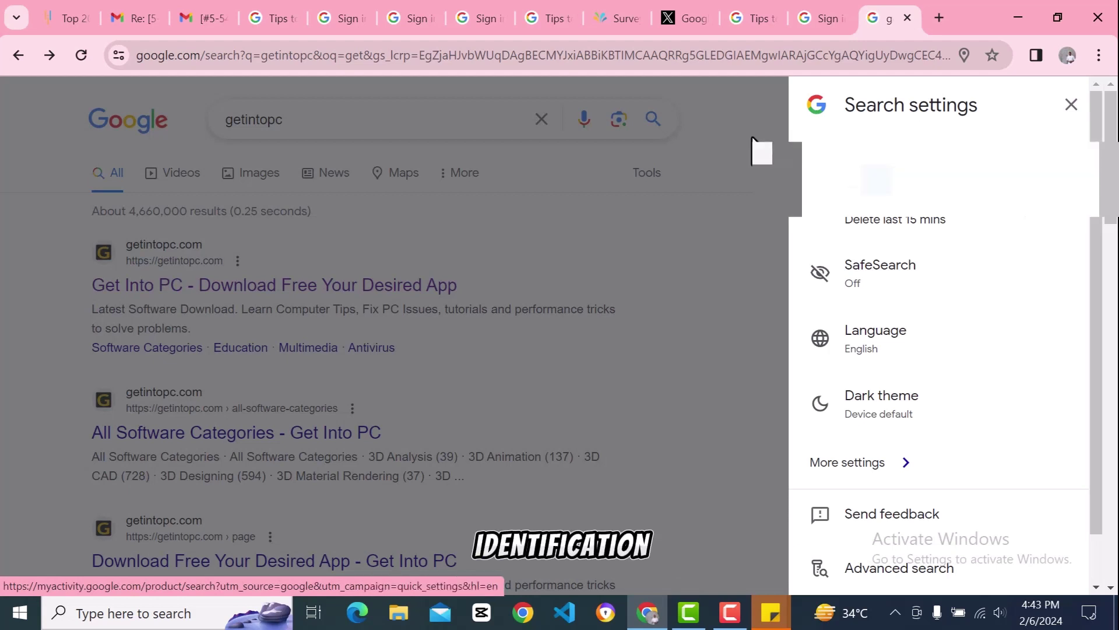
{"action": "left_click", "coordinate": [762, 150]}
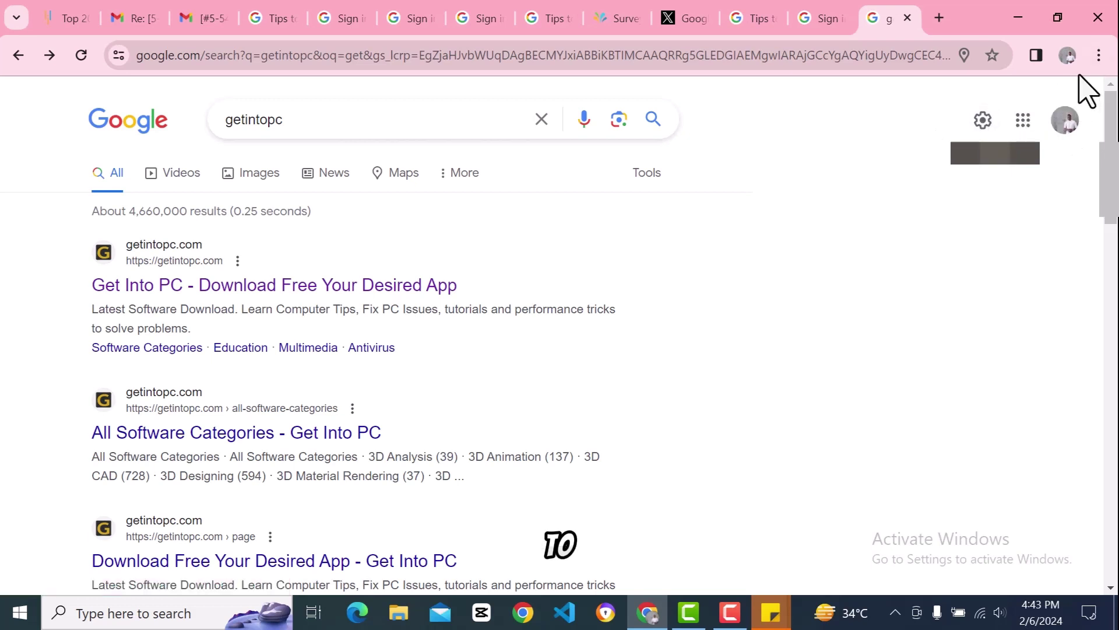
{"action": "left_click", "coordinate": [1075, 125]}
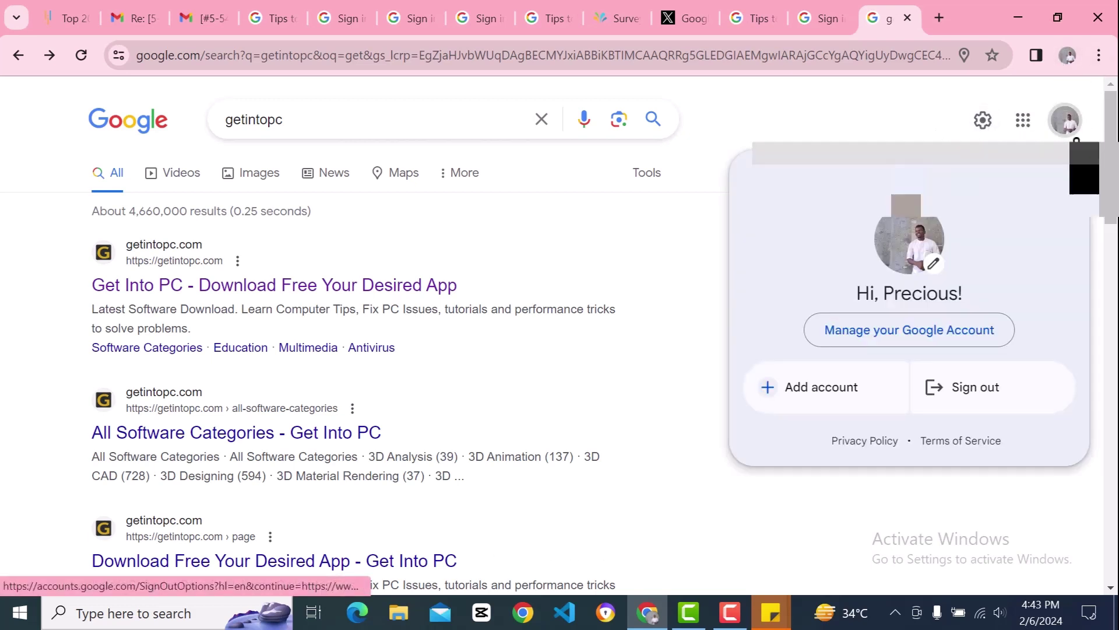
{"action": "left_click", "coordinate": [842, 340]}
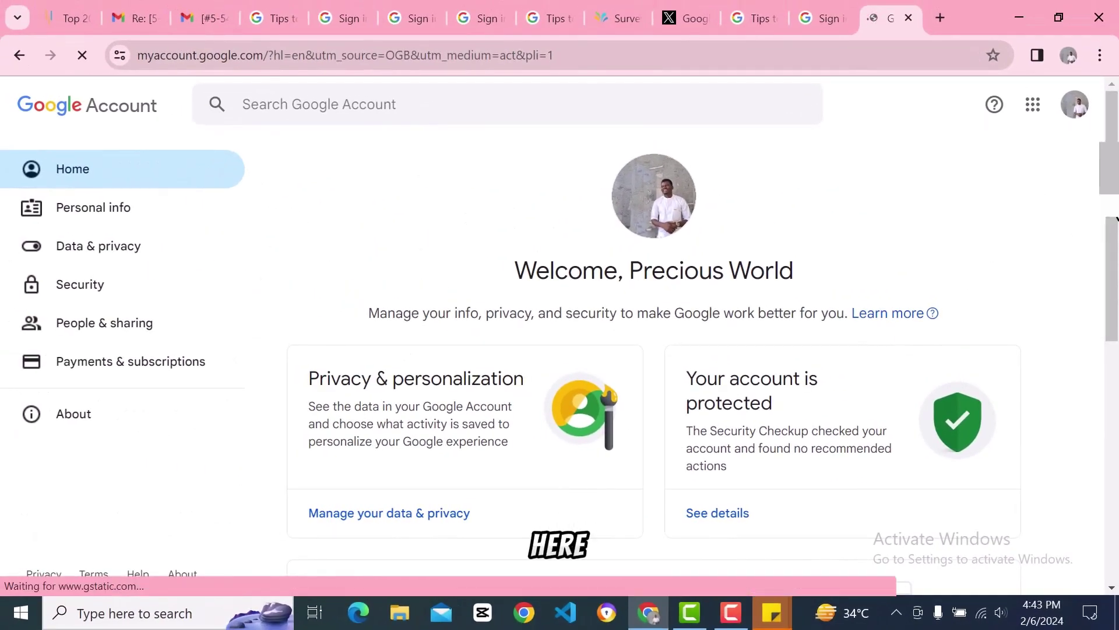
Step: Open the Security page and review its sign-in options and signed-in devices
{"action": "scroll", "coordinate": [1107, 221], "scroll_direction": "down", "scroll_amount": 1}
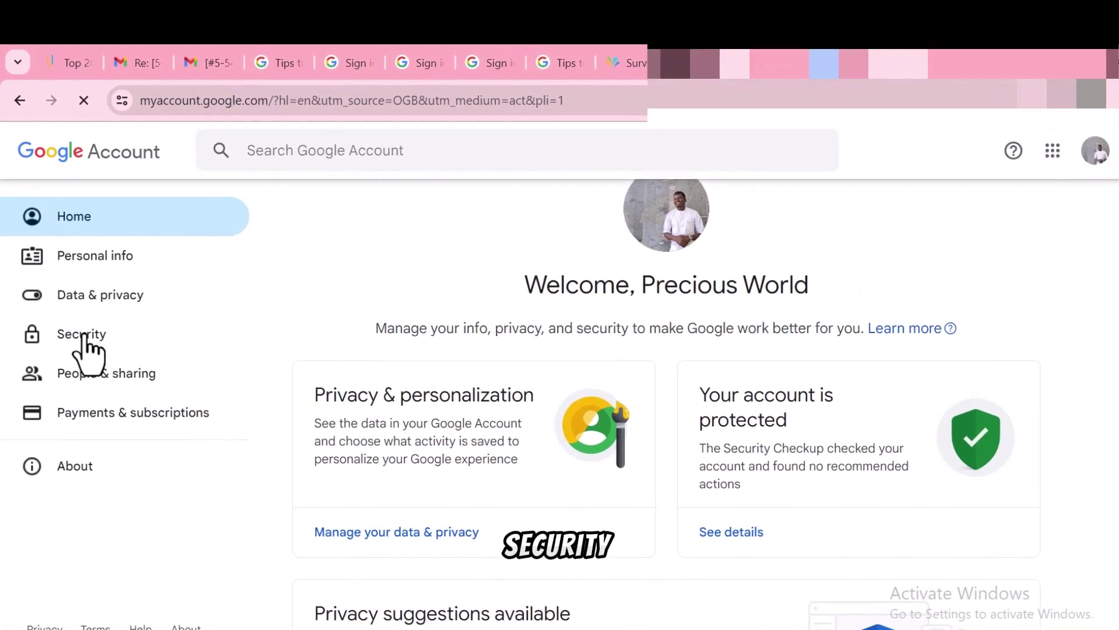
{"action": "left_click", "coordinate": [83, 336]}
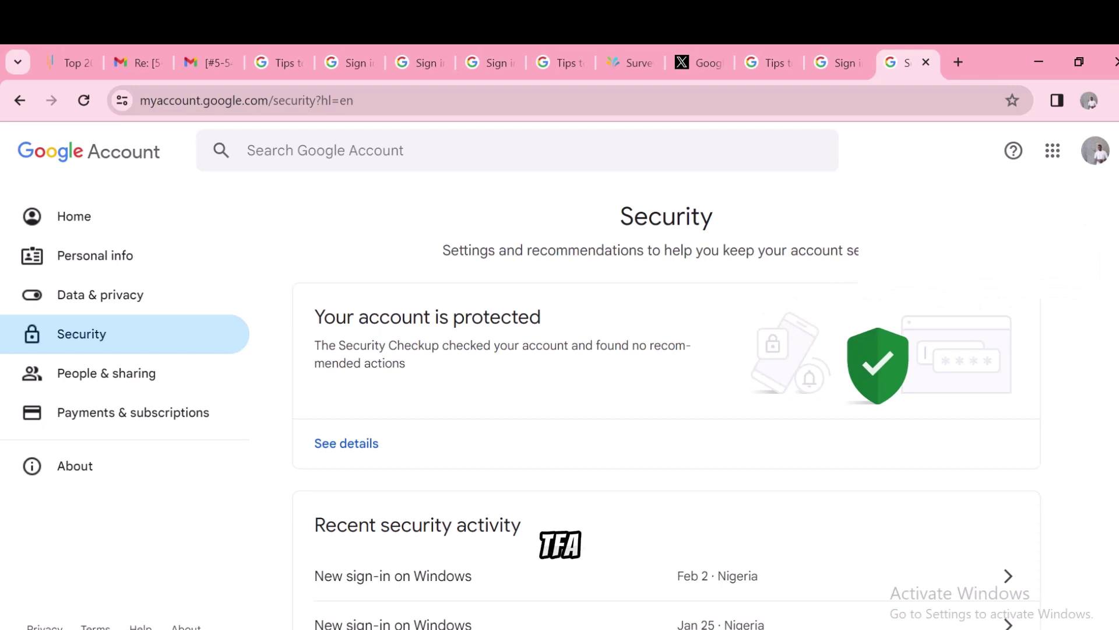
{"action": "scroll", "coordinate": [667, 402], "scroll_direction": "down", "scroll_amount": 15}
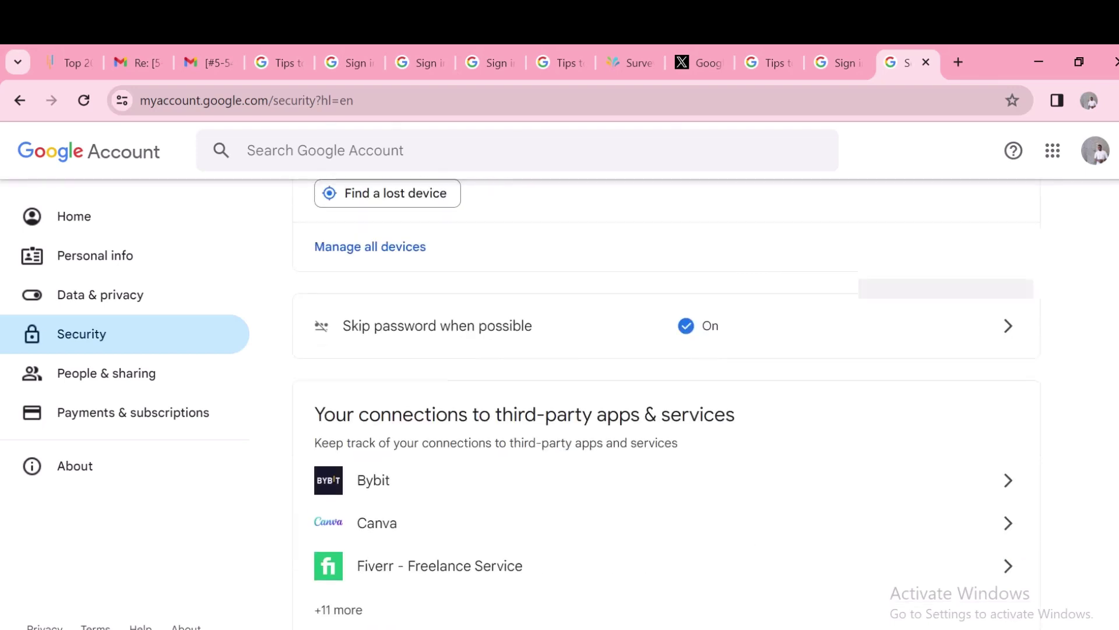
{"action": "scroll", "coordinate": [666, 402], "scroll_direction": "down", "scroll_amount": 10}
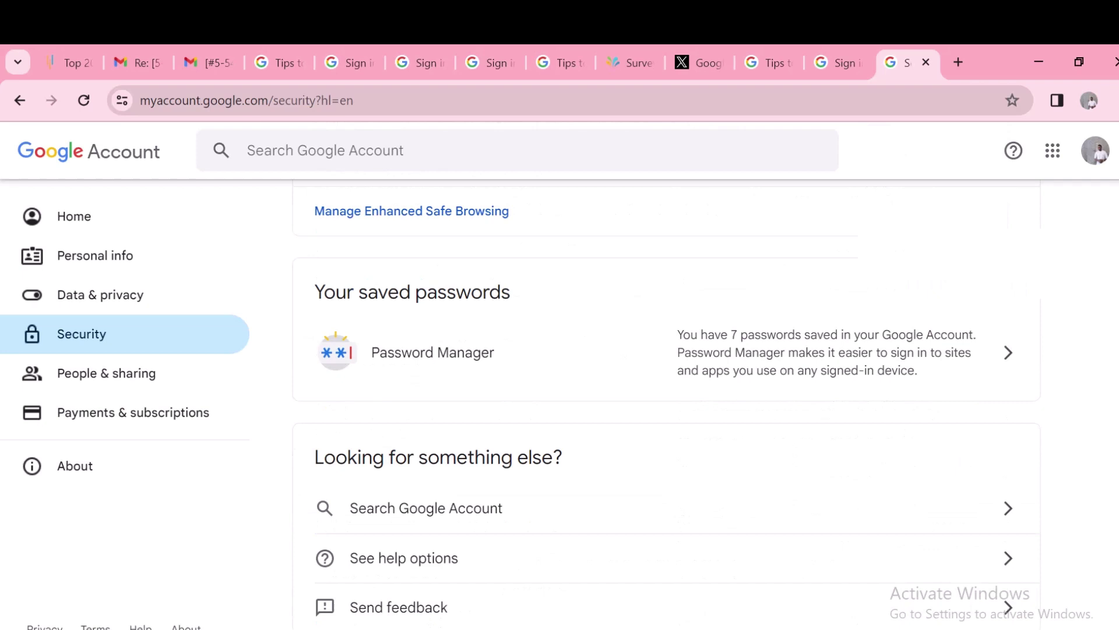
{"action": "scroll", "coordinate": [1102, 402], "scroll_direction": "up", "scroll_amount": 10}
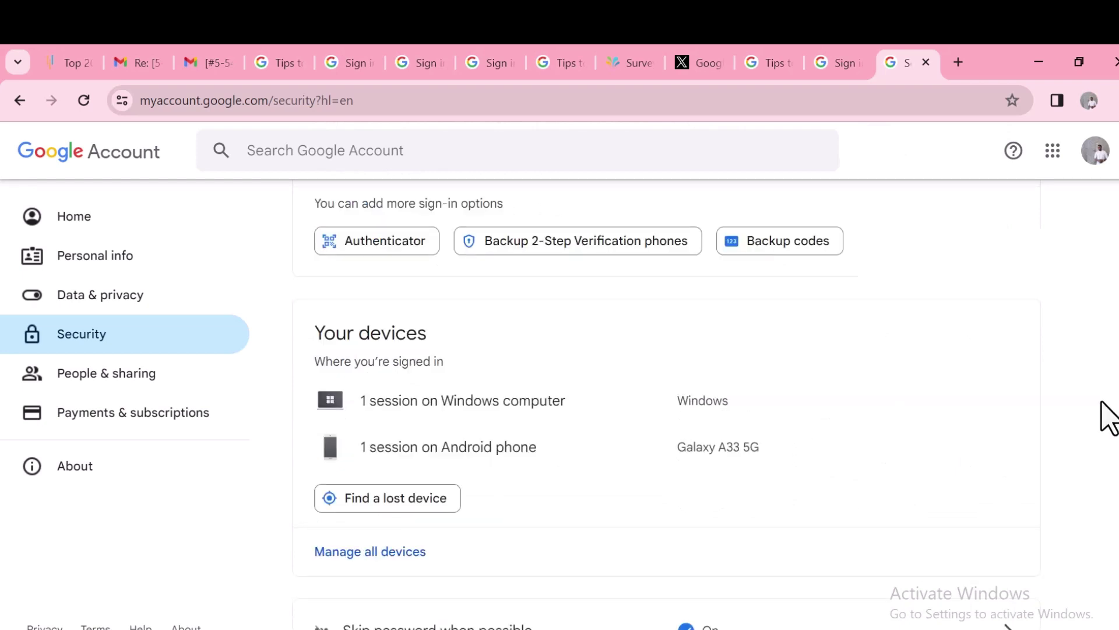
{"action": "left_click", "coordinate": [606, 250]}
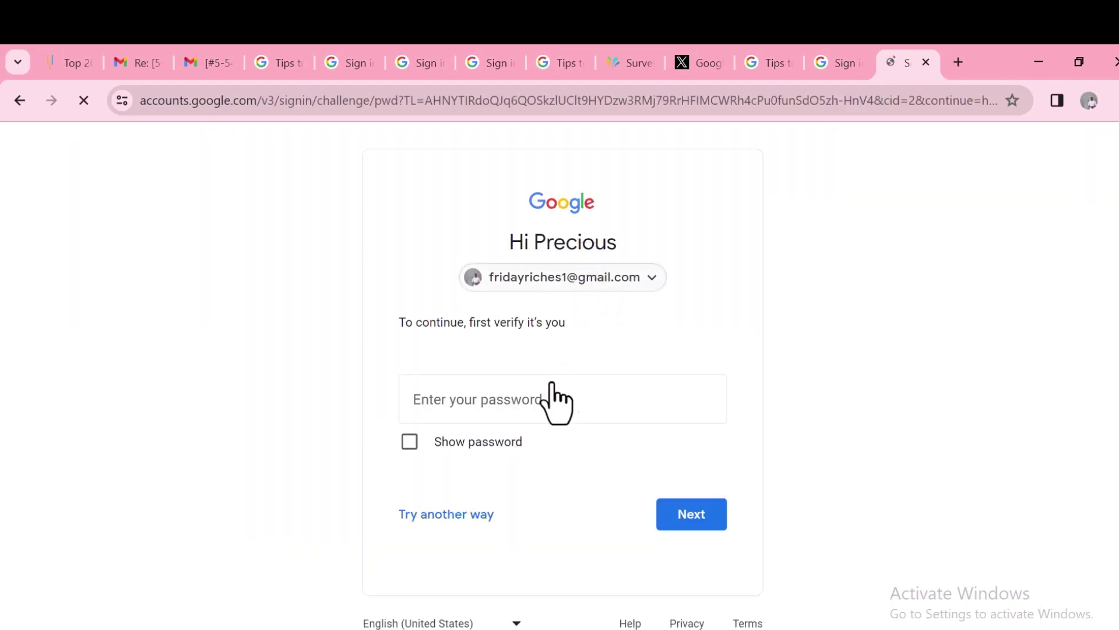
{"action": "left_click", "coordinate": [447, 404]}
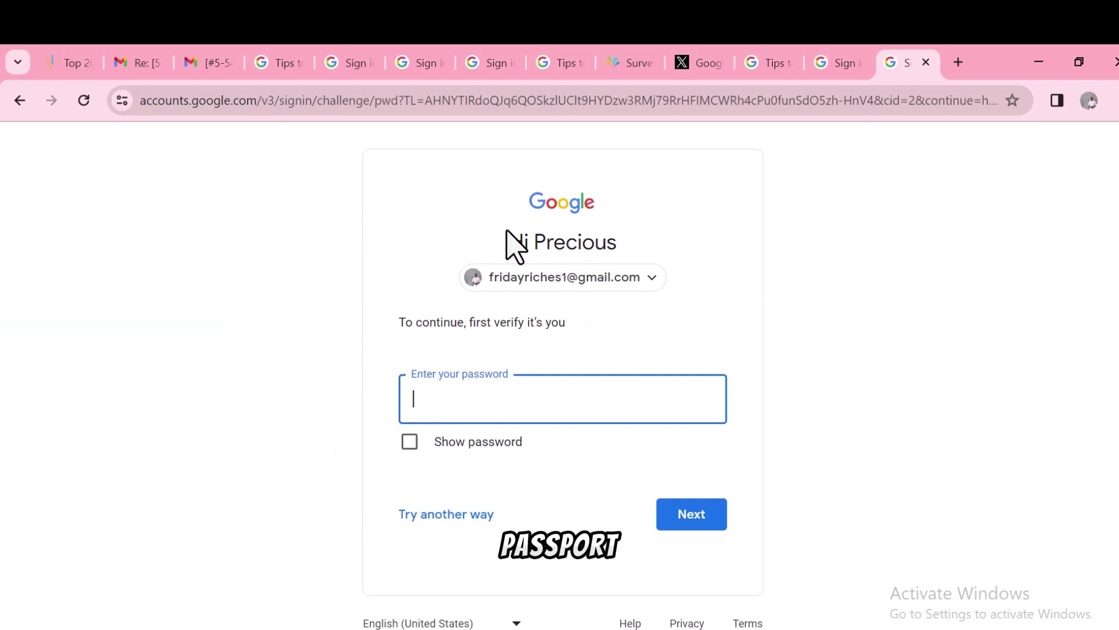
{"action": "left_click", "coordinate": [15, 99]}
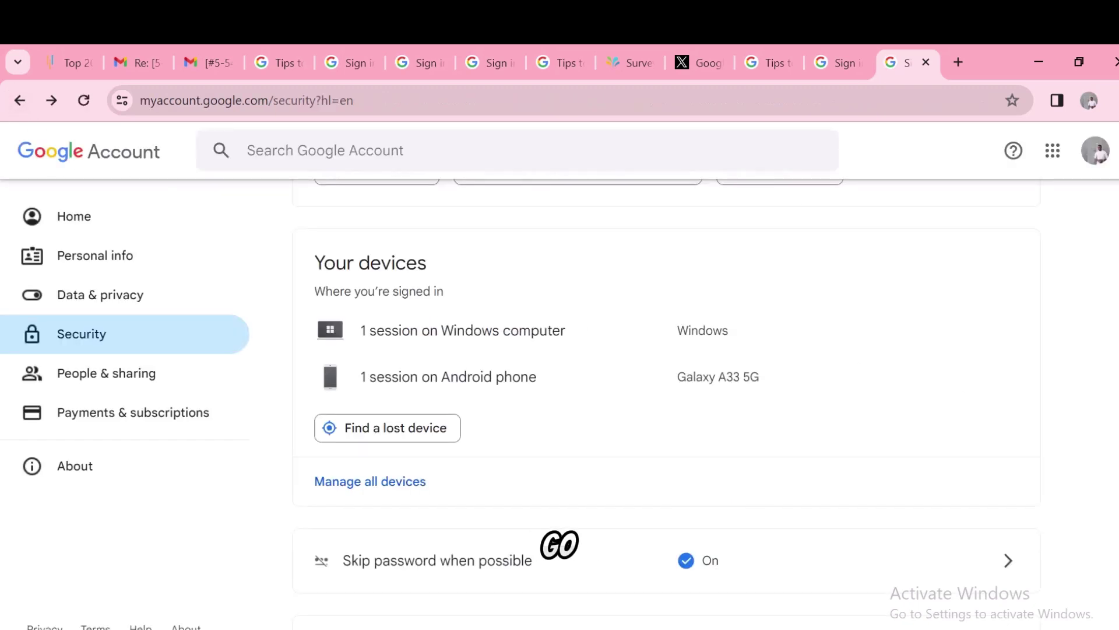